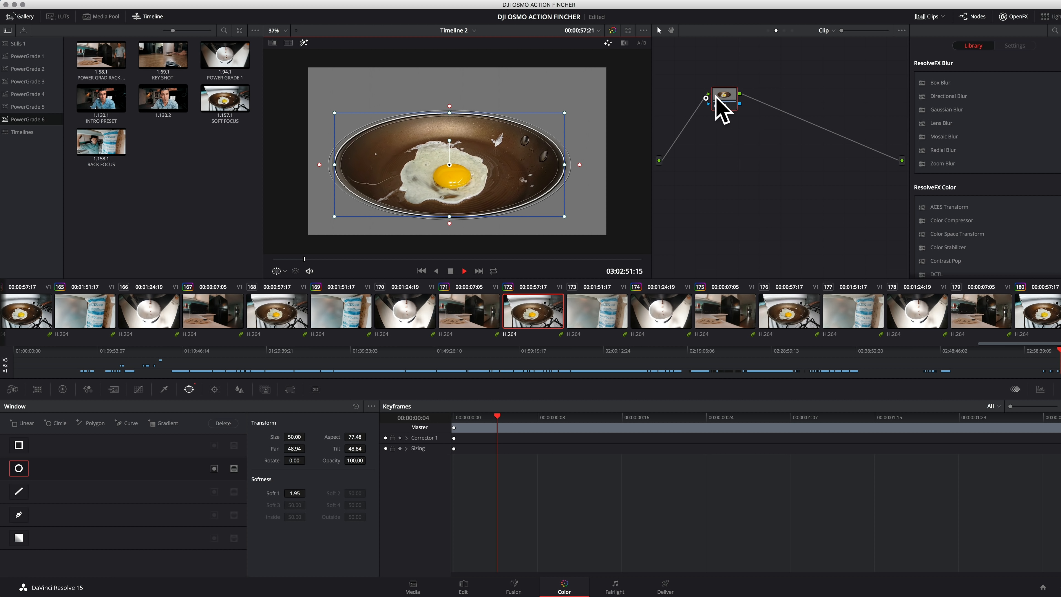
Invert the circular window around the frying pan so the grade affects only its surroundings, and turn off the highlight view
drag(724, 94, 688, 99)
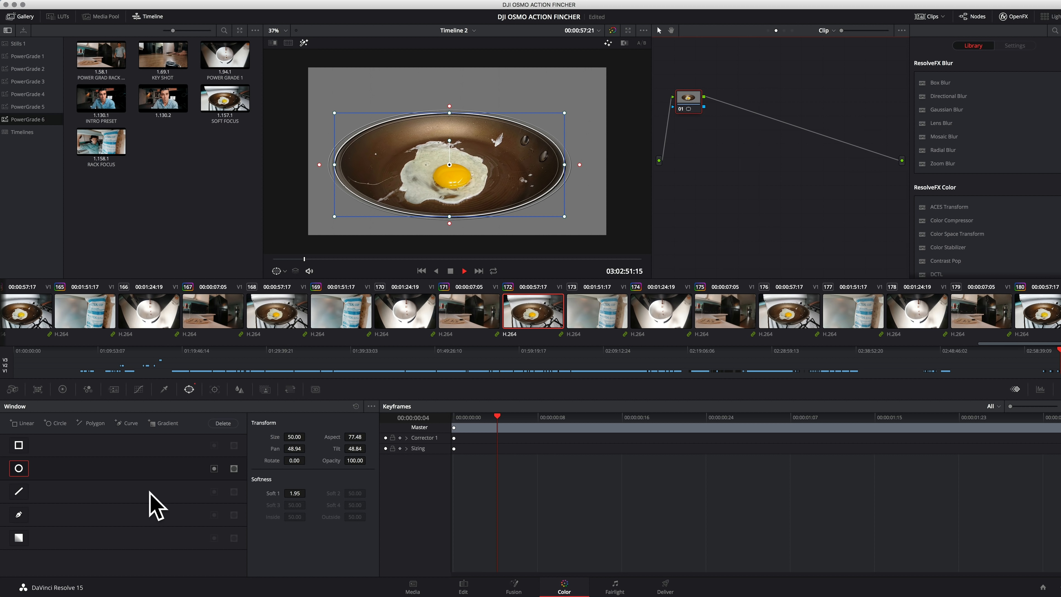
click(215, 469)
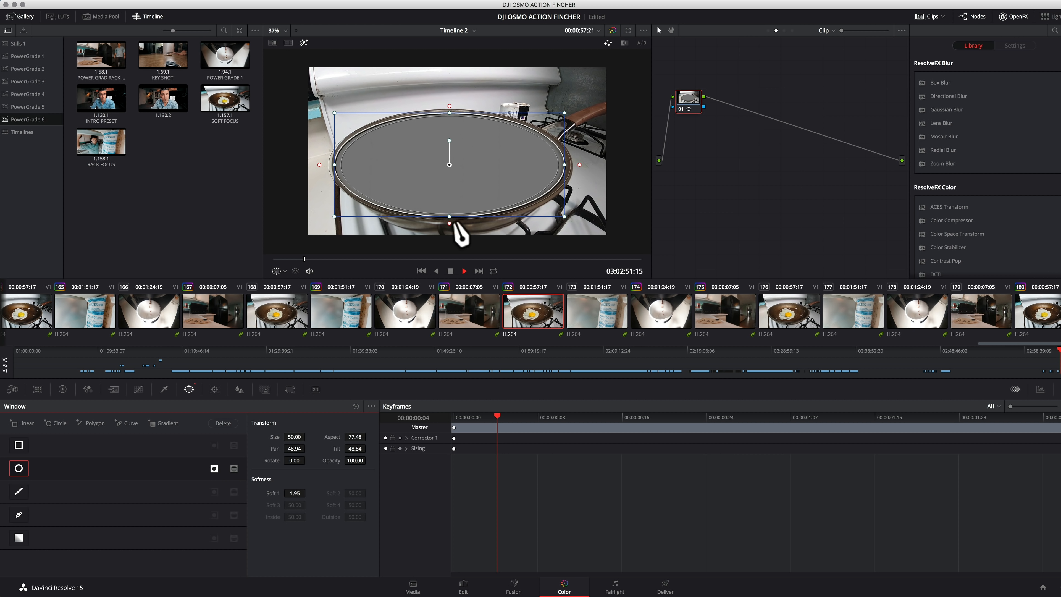
key(shift+h)
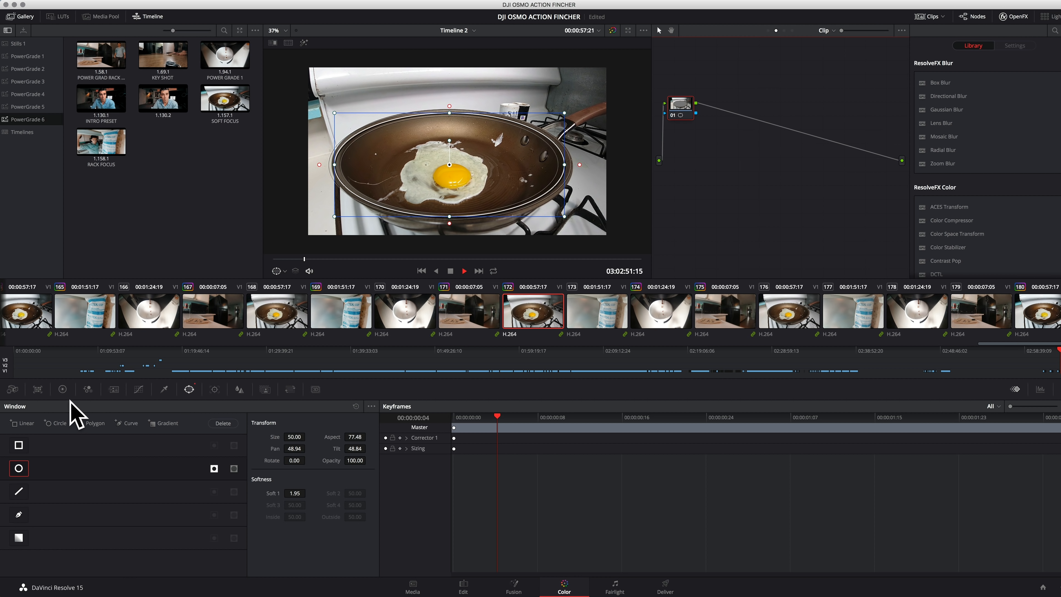
Lower the Midtone Detail of node 01 in the primaries, and toggle the node off and on to compare
click(62, 390)
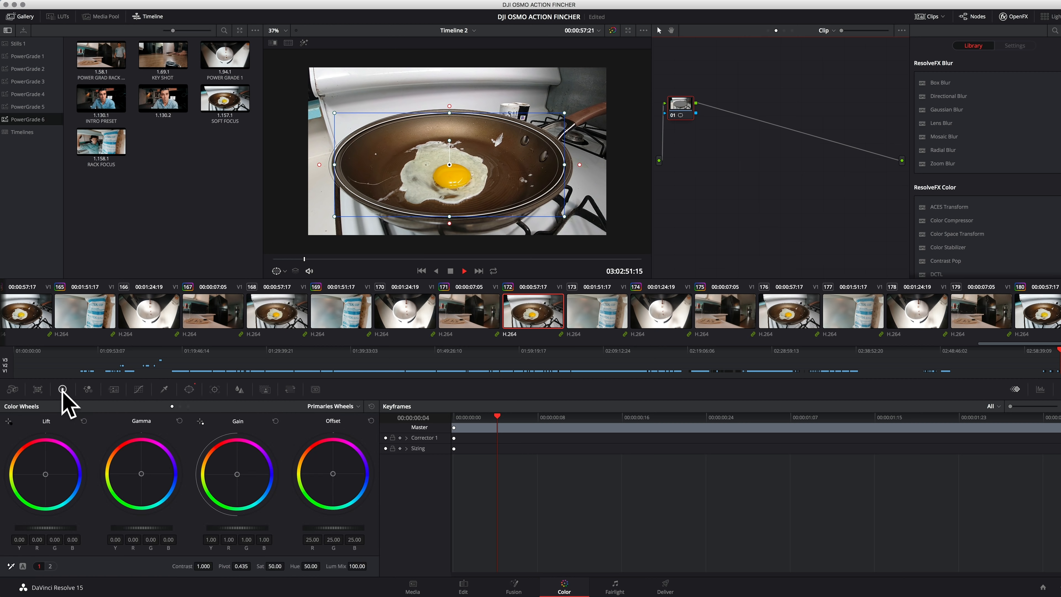
click(50, 566)
mouse_move(214, 569)
mouse_down()
mouse_move(159, 571)
mouse_move(217, 566)
mouse_up()
click(684, 157)
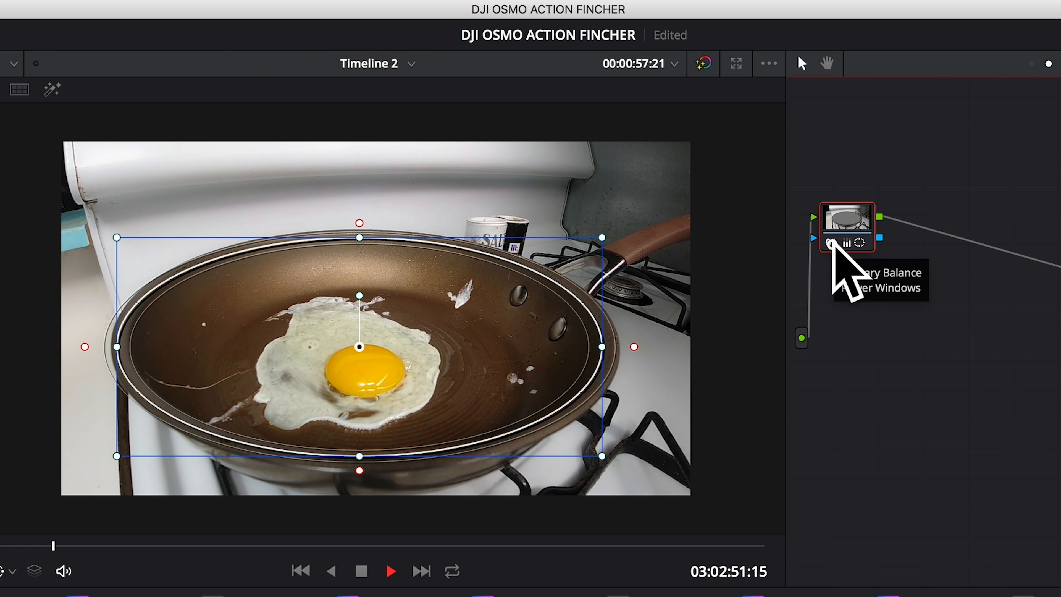
click(673, 116)
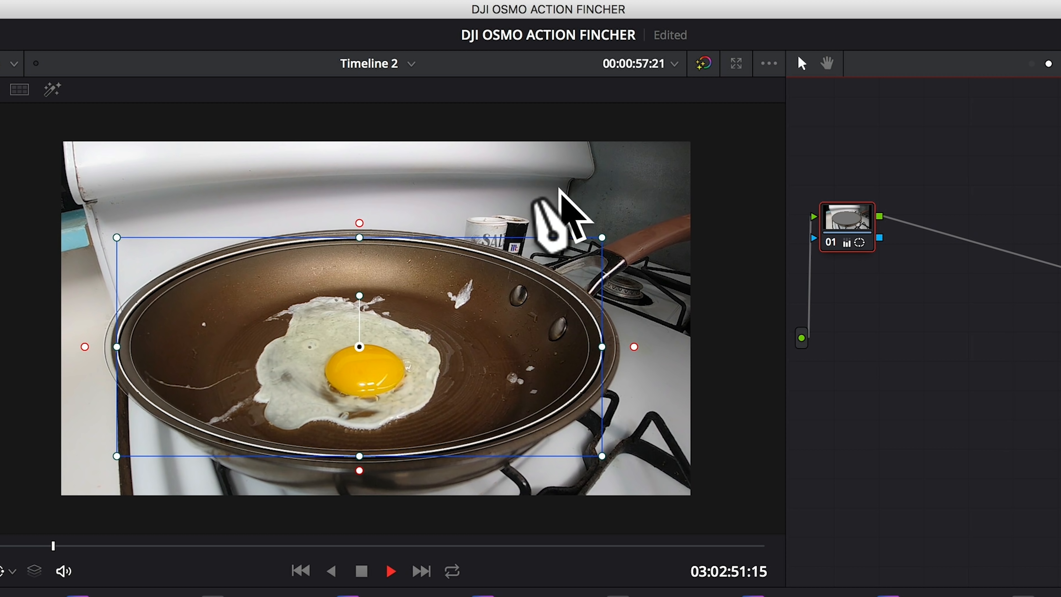
click(830, 242)
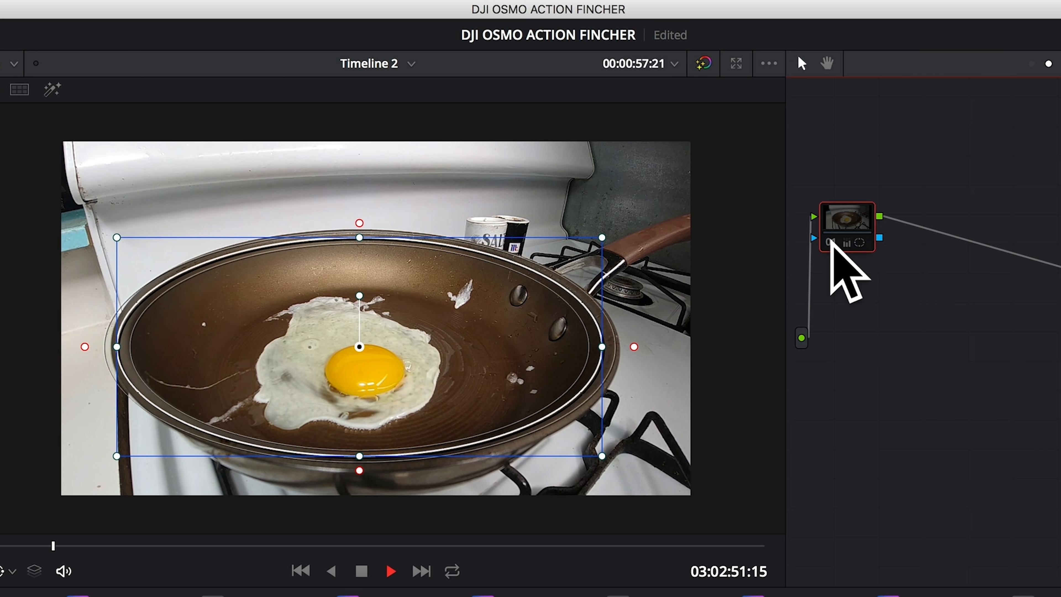
click(831, 243)
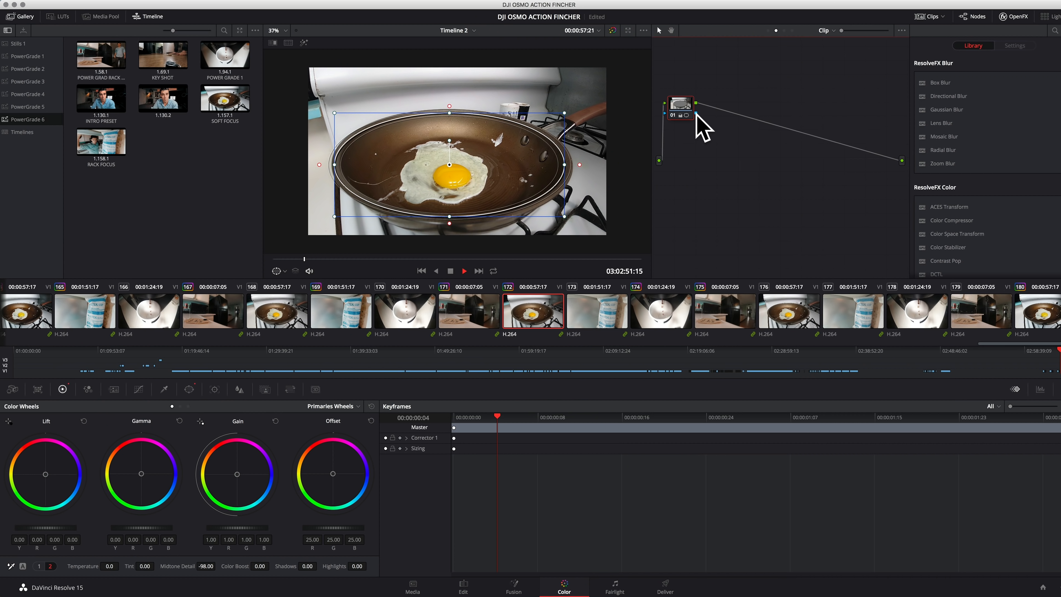
Blur the area outside the pan with a linked radius of 0.60, toggle the node to compare, and play the clip
click(240, 389)
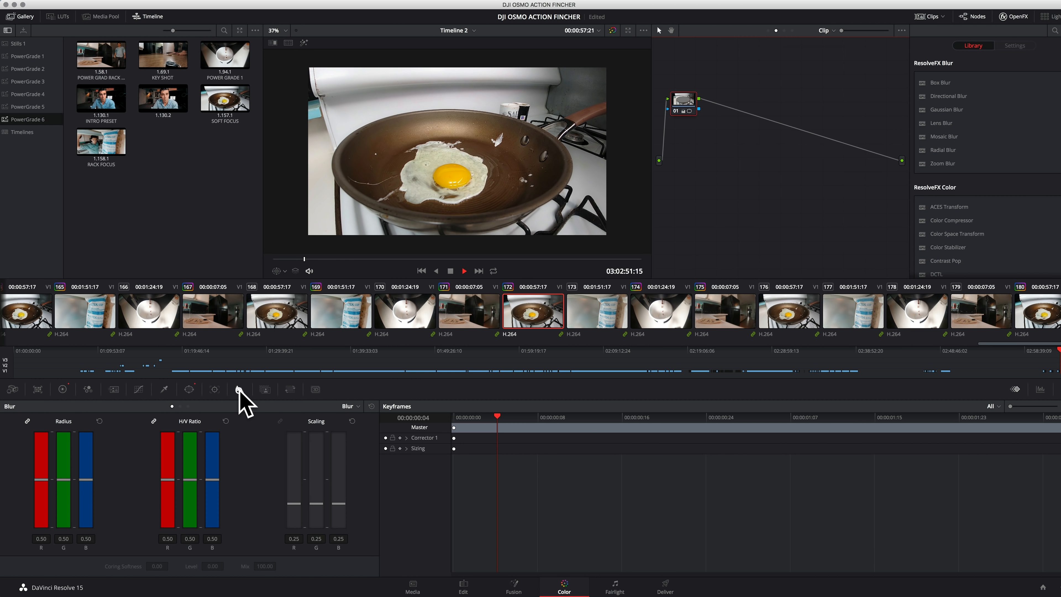
click(63, 480)
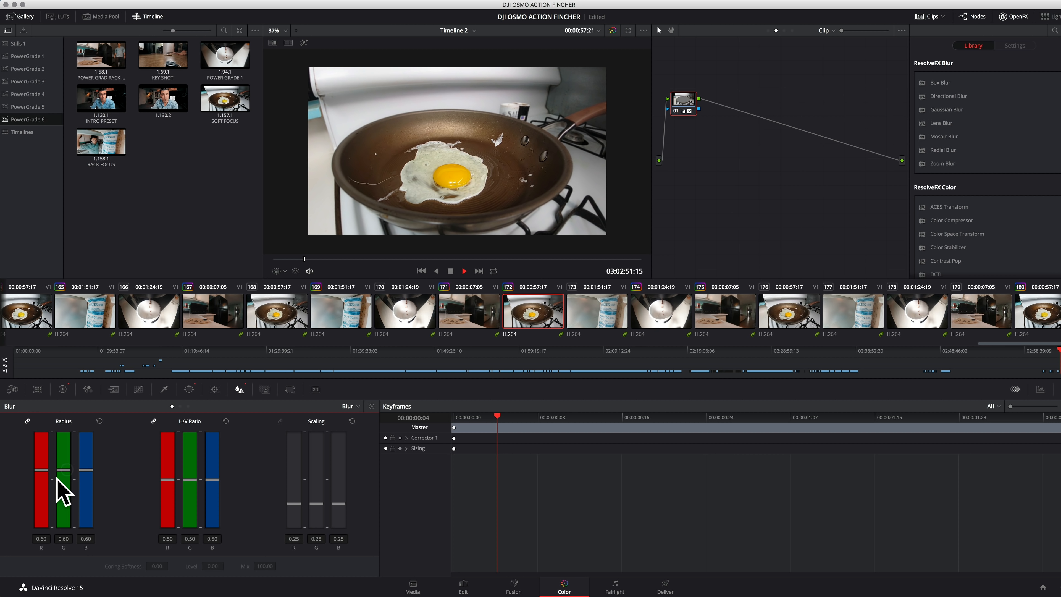
click(689, 193)
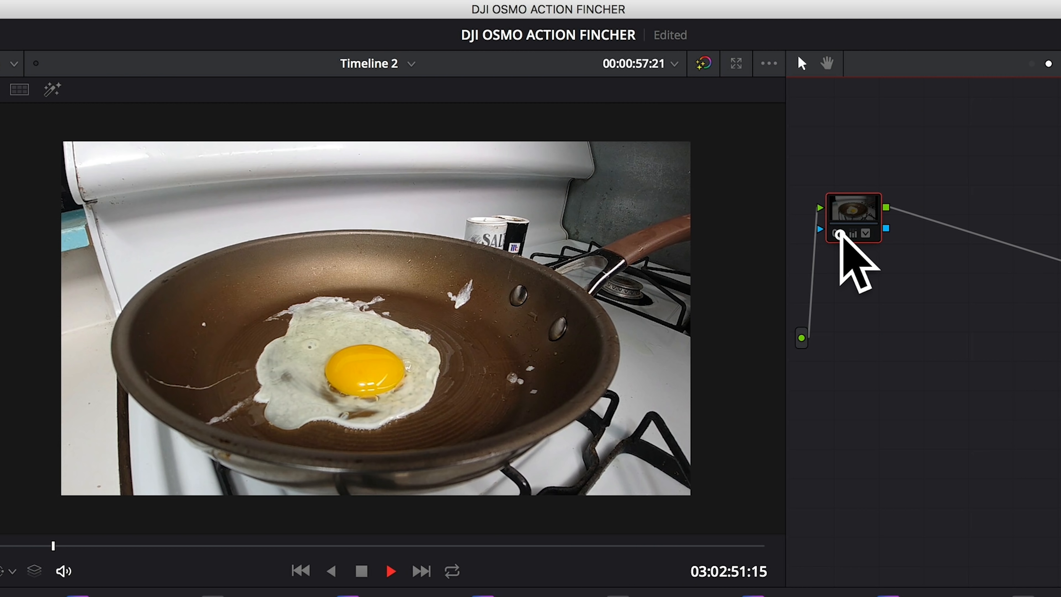
click(839, 233)
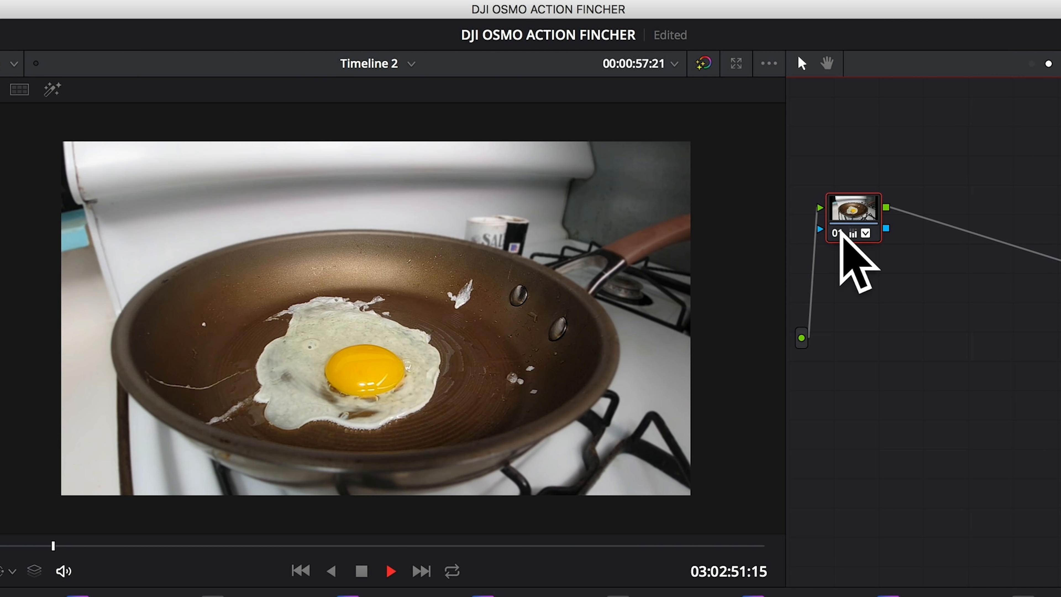
key(space)
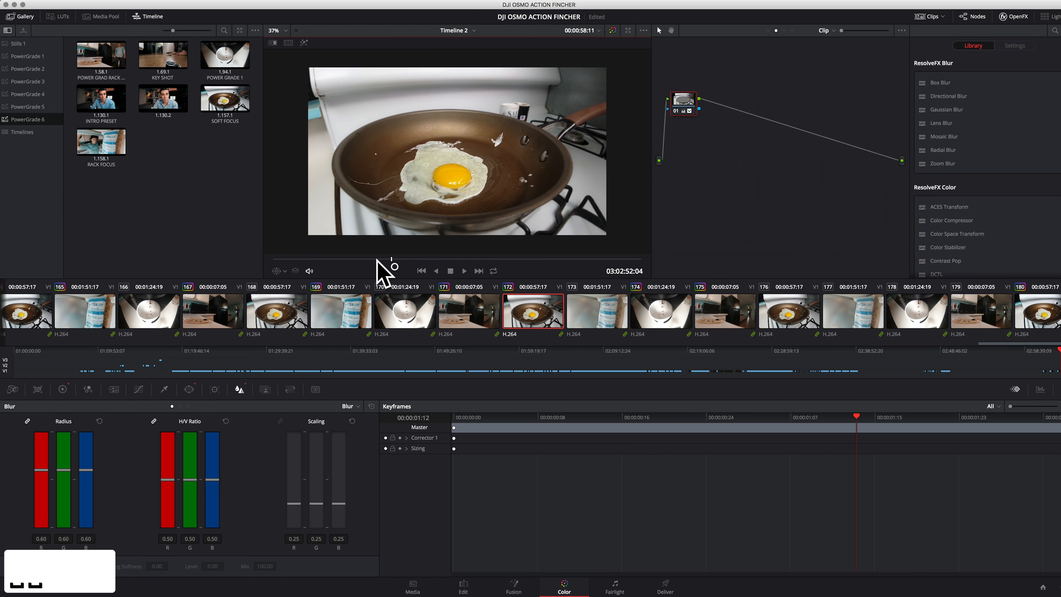
Raise the blur radius to 0.70 in all channels and review the egg shot in full-screen playback
click(688, 108)
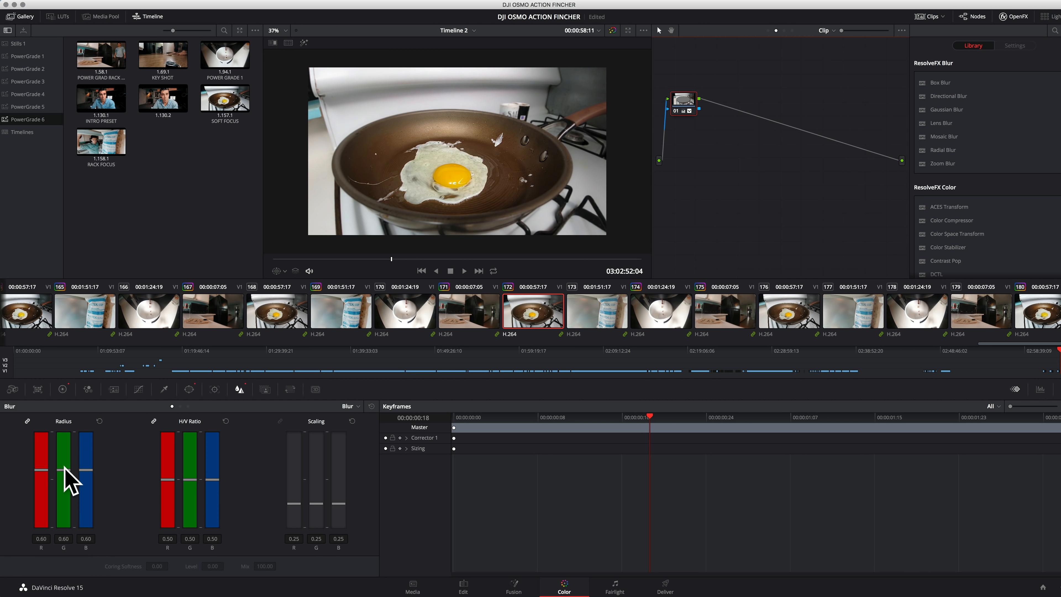
drag(69, 481, 71, 451)
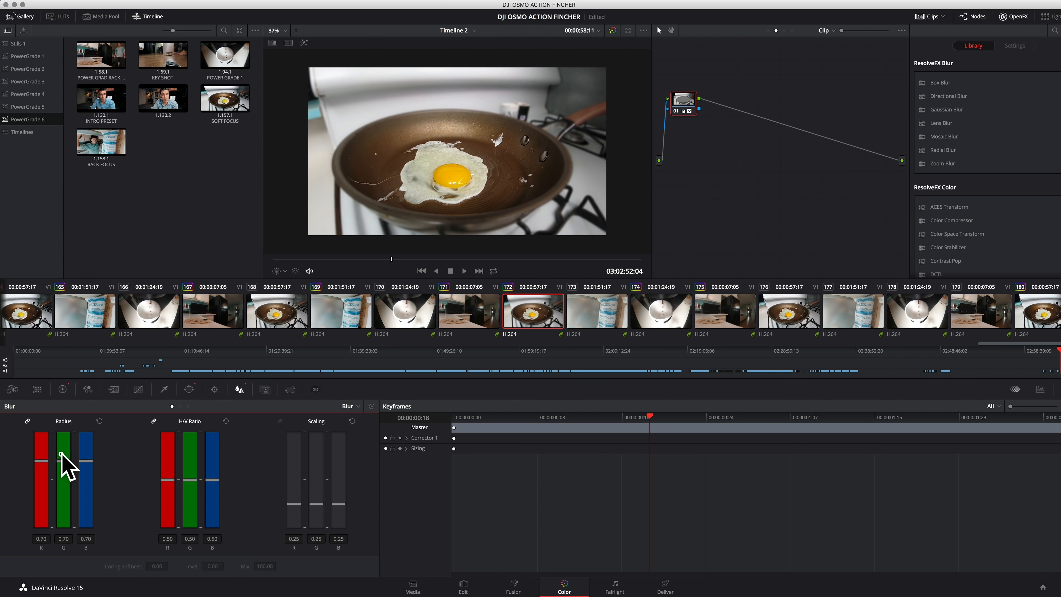
drag(61, 453, 60, 465)
key(space)
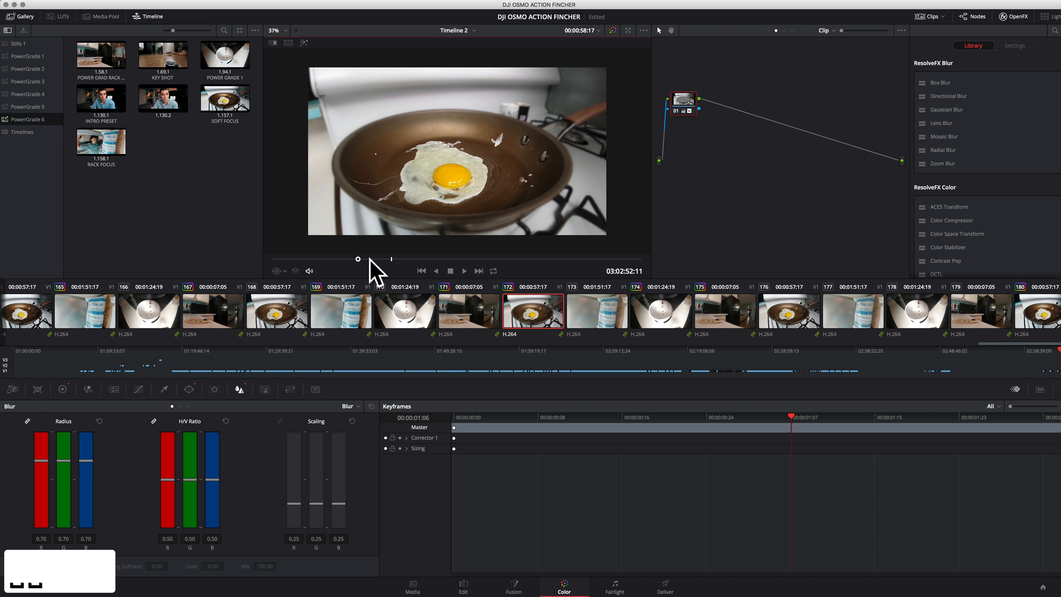
key(super+f)
Play through clip 74, the dark floor shot, and stop the playhead at 00:00:40:08
key(space)
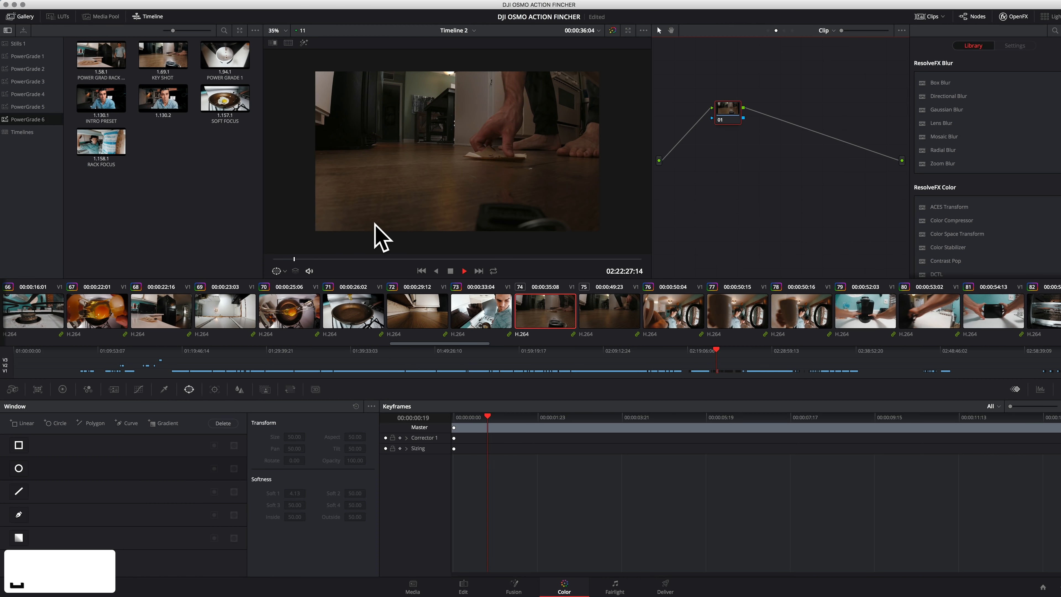
key(space)
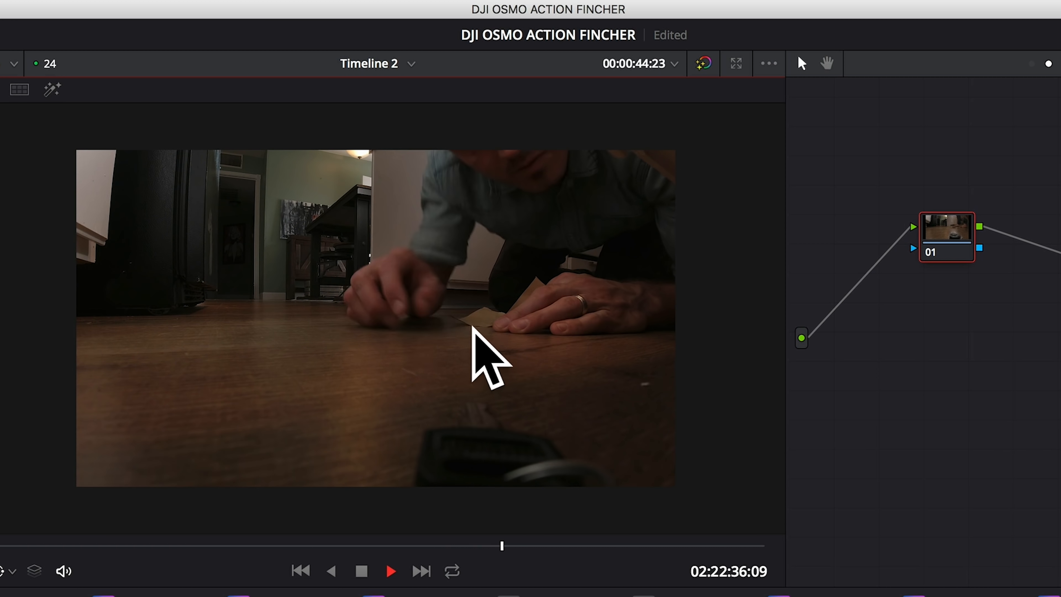
key(space)
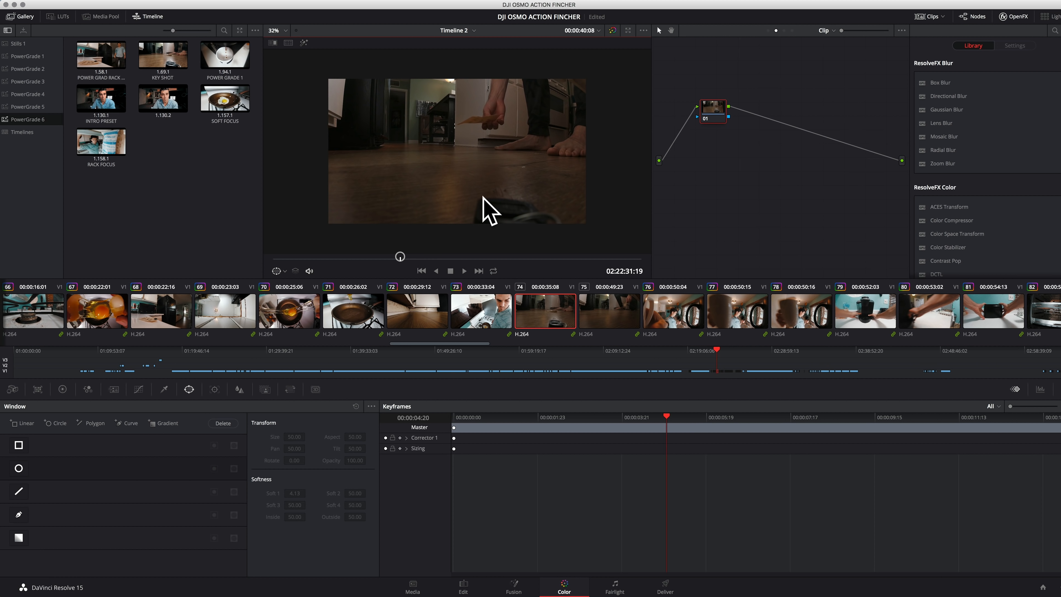
Add a gradient window isolating the background above the floor, with rotation about -1.57 and softness about 4.37, using the highlight view
scroll(459, 167, down, 2)
click(190, 389)
click(19, 538)
drag(457, 156, 455, 191)
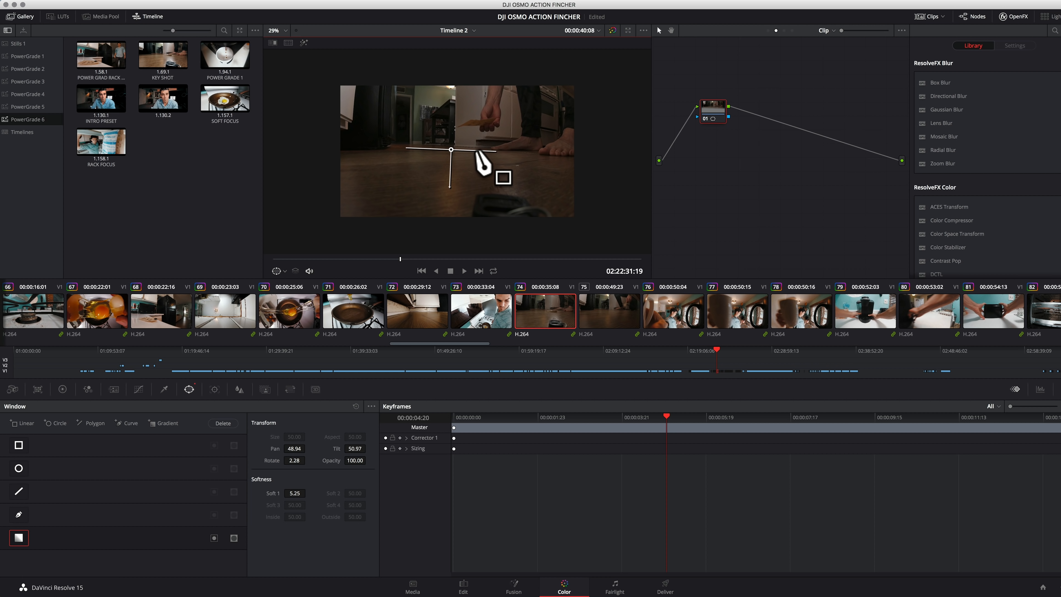
key(shift+h)
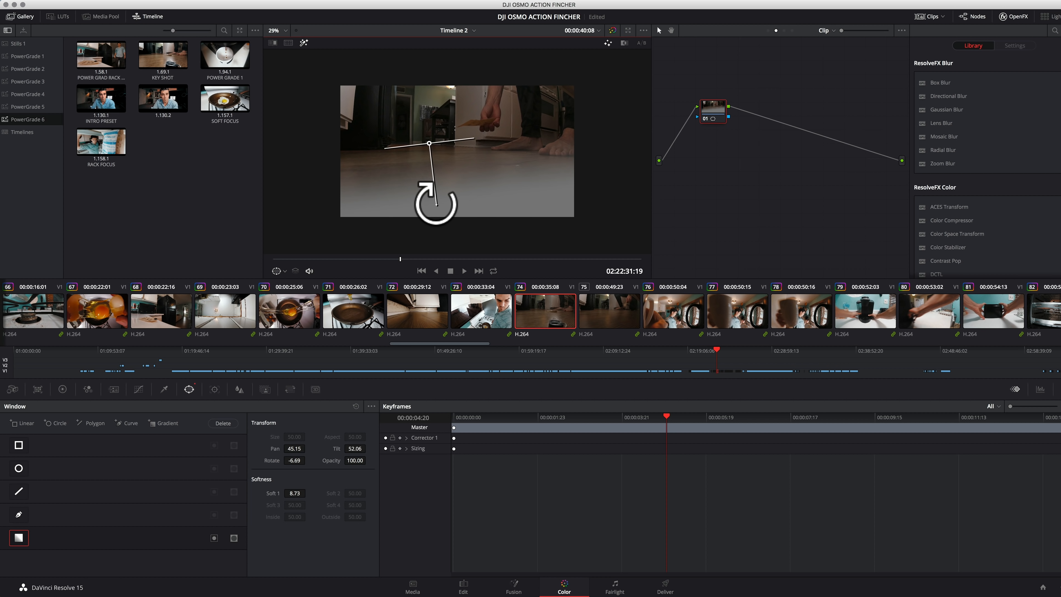
drag(434, 196, 427, 147)
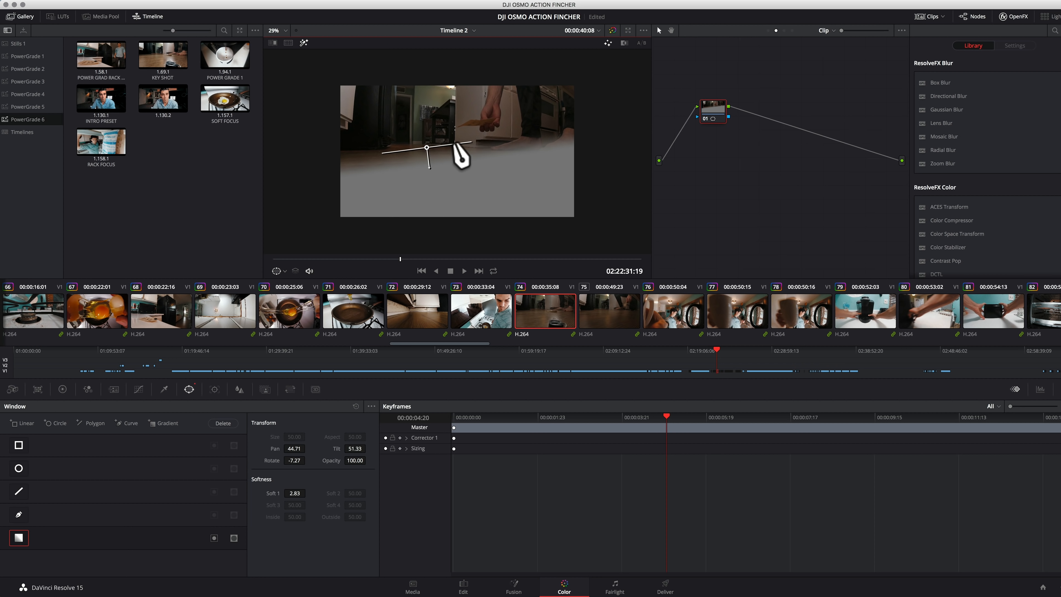
drag(426, 147, 429, 158)
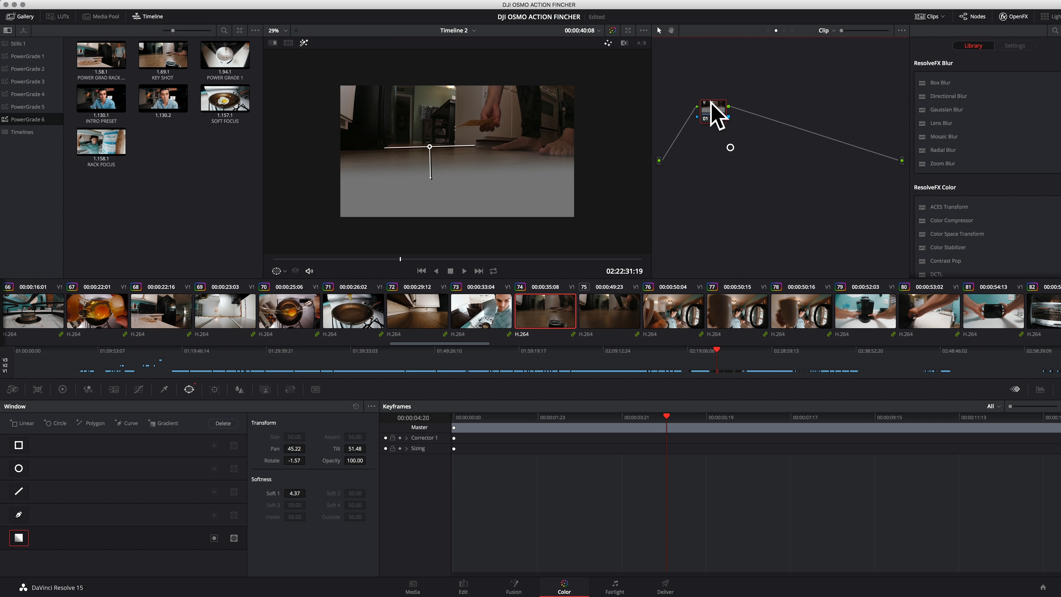
Set the Midtone Detail of the gradient-windowed node to -100 and toggle the node to compare
drag(712, 111, 696, 110)
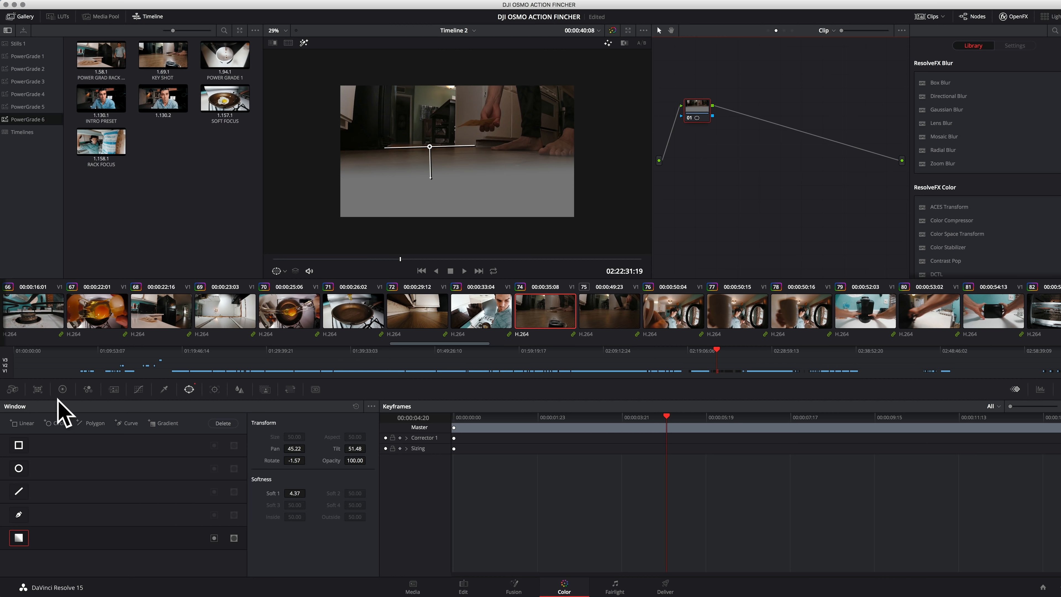
click(63, 389)
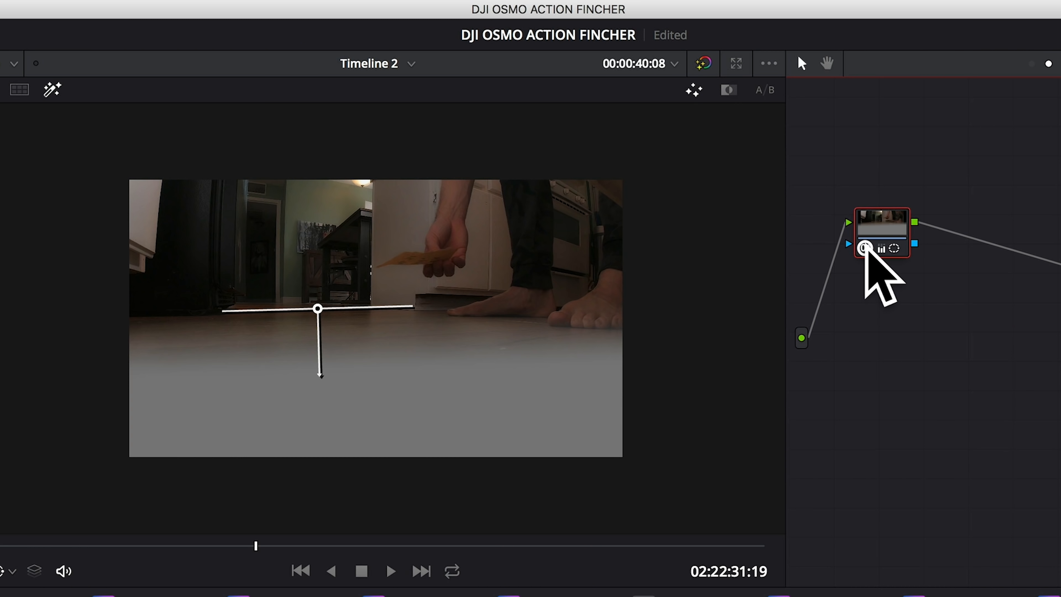
click(690, 117)
click(689, 117)
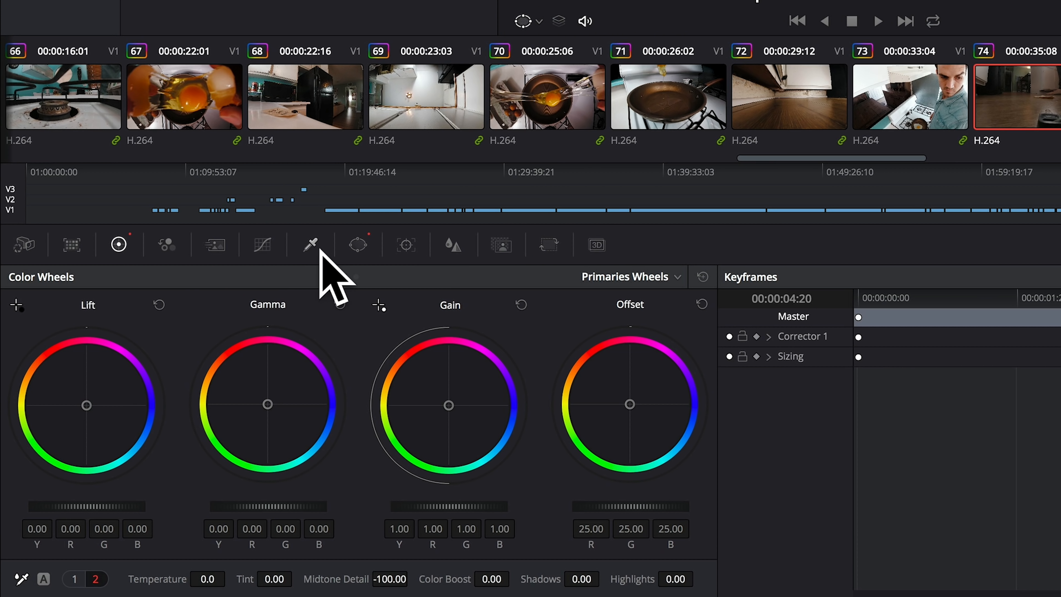
Blur the windowed background with a linked radius of 0.70 and compare the shot with the node off and on
click(452, 244)
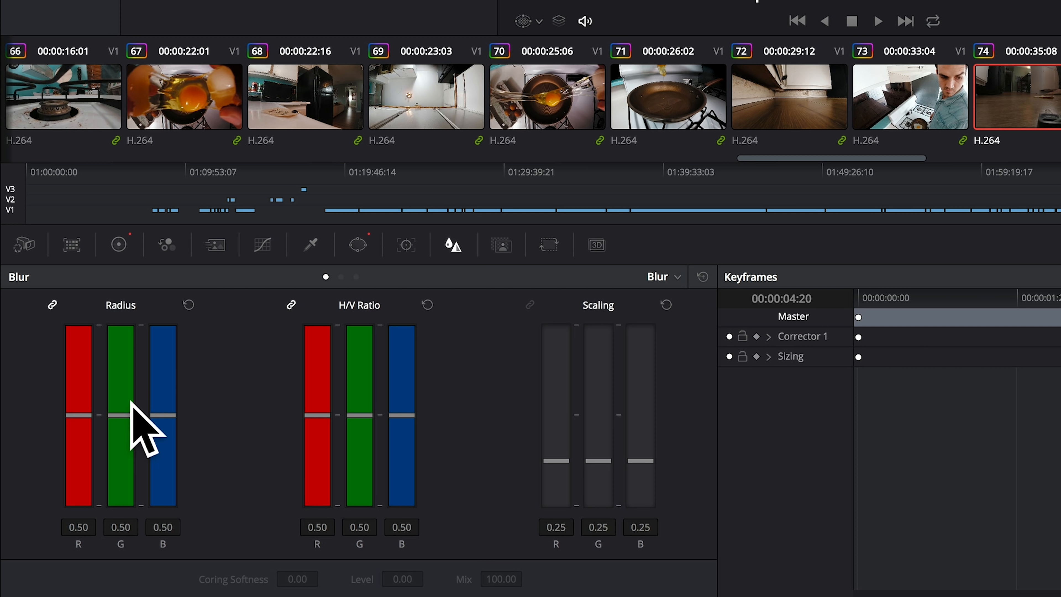
drag(123, 416, 130, 389)
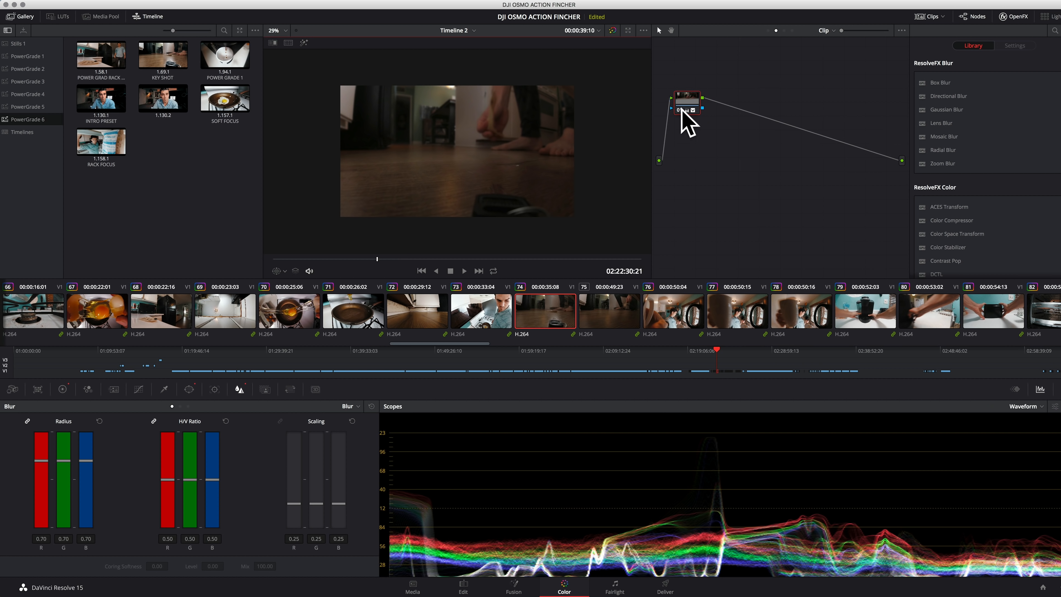
click(681, 110)
click(681, 110)
Expand Corrector 1 in the keyframe editor, enable automatic keyframing for Color Corrector, and add a keyframe at 00:00:10:00
drag(379, 258, 526, 260)
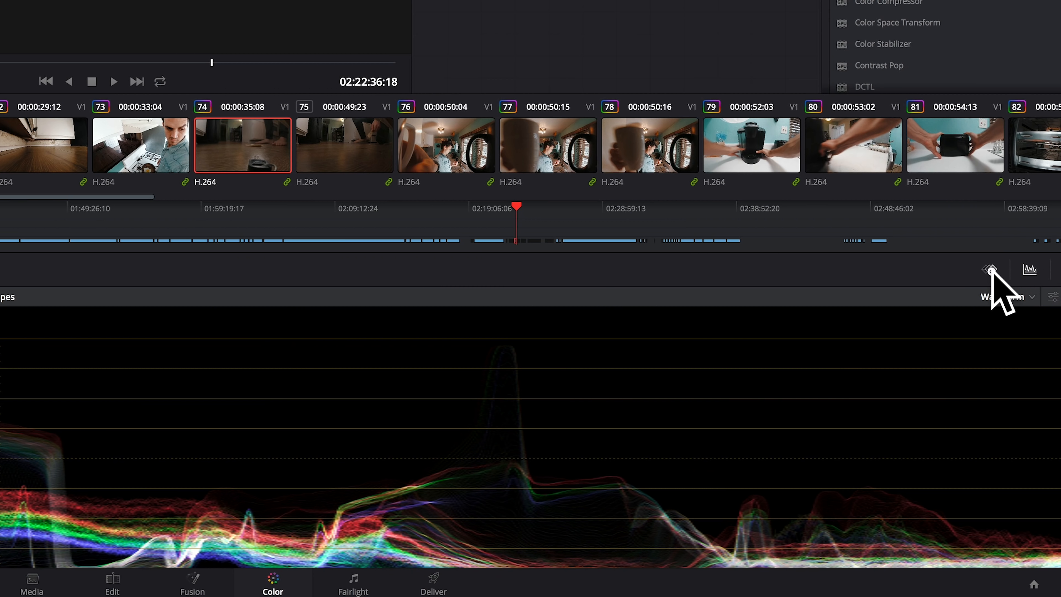
click(990, 269)
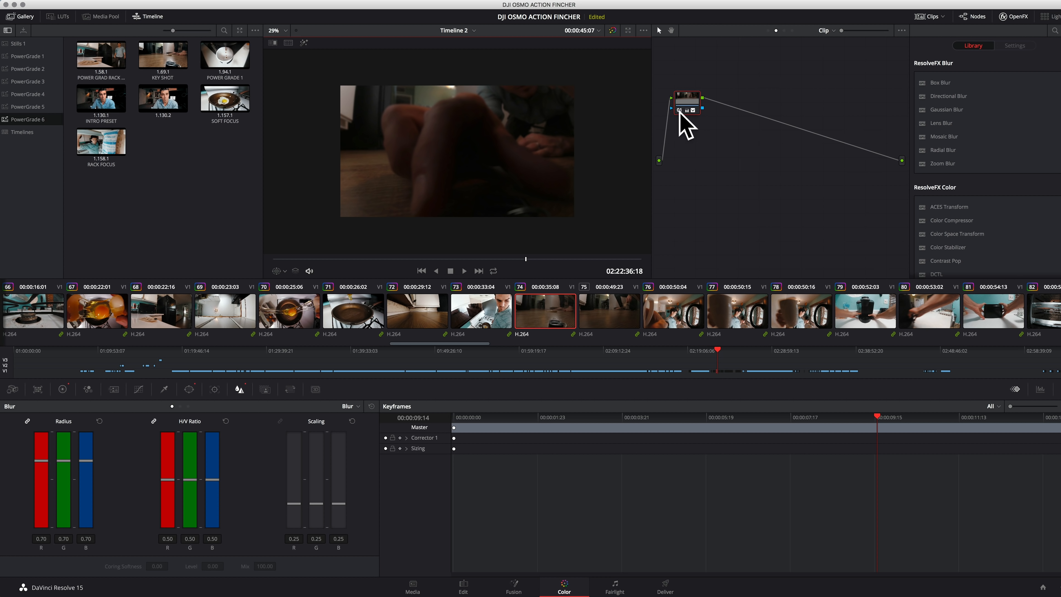
click(408, 438)
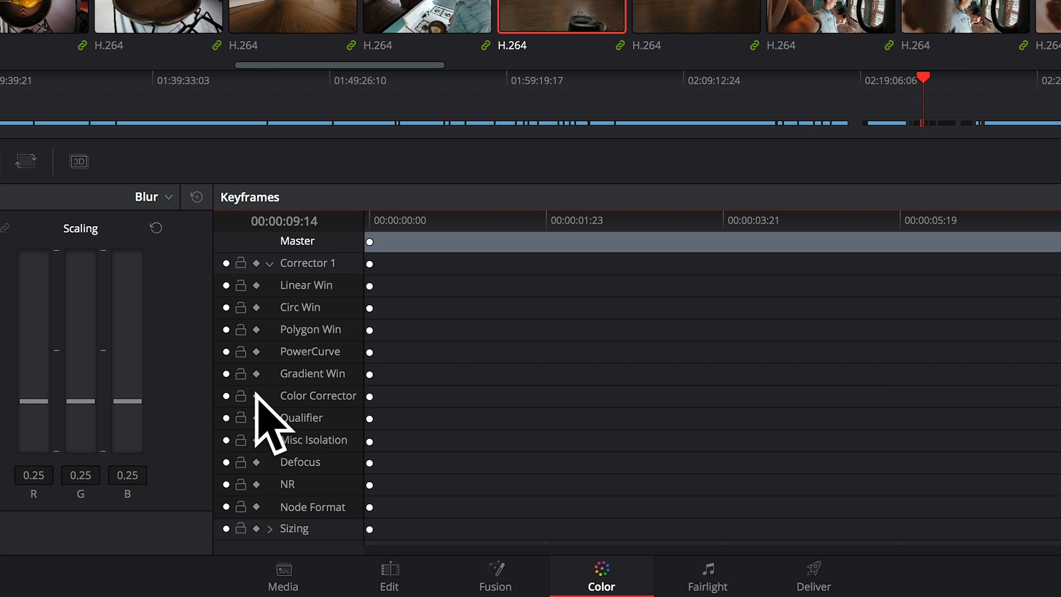
drag(874, 417, 898, 436)
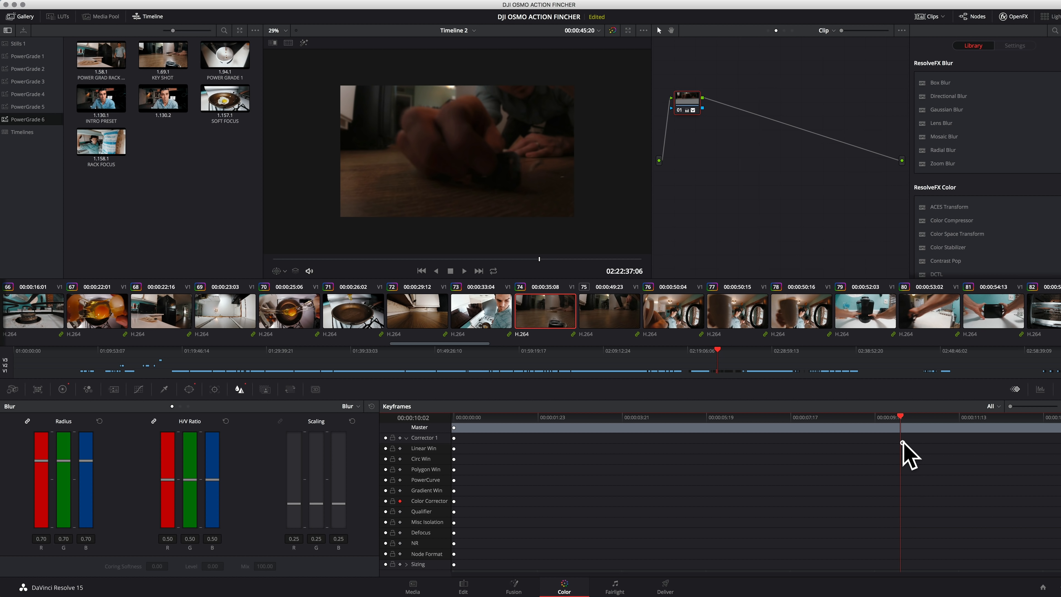
right_click(901, 499)
click(915, 517)
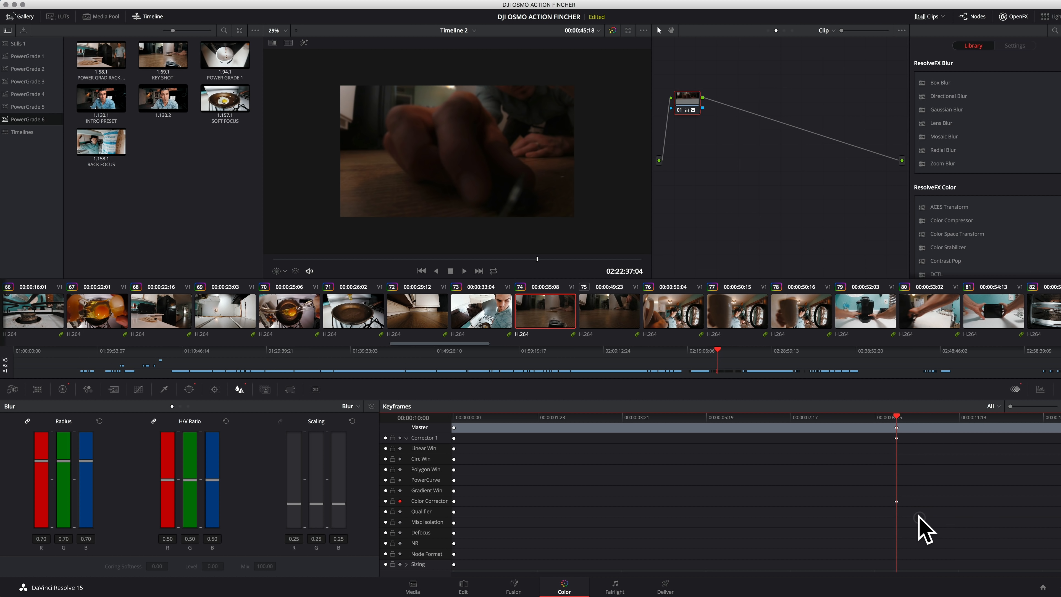
Keyframe the blur radius to 0.50 in all channels at 00:00:10:24
drag(897, 418, 936, 426)
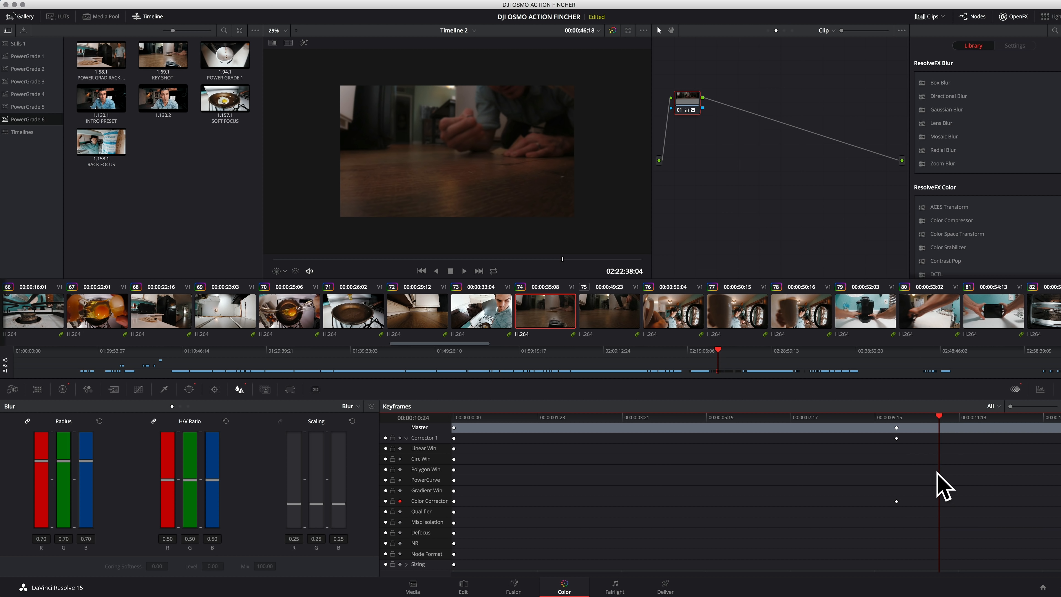
drag(62, 459, 61, 464)
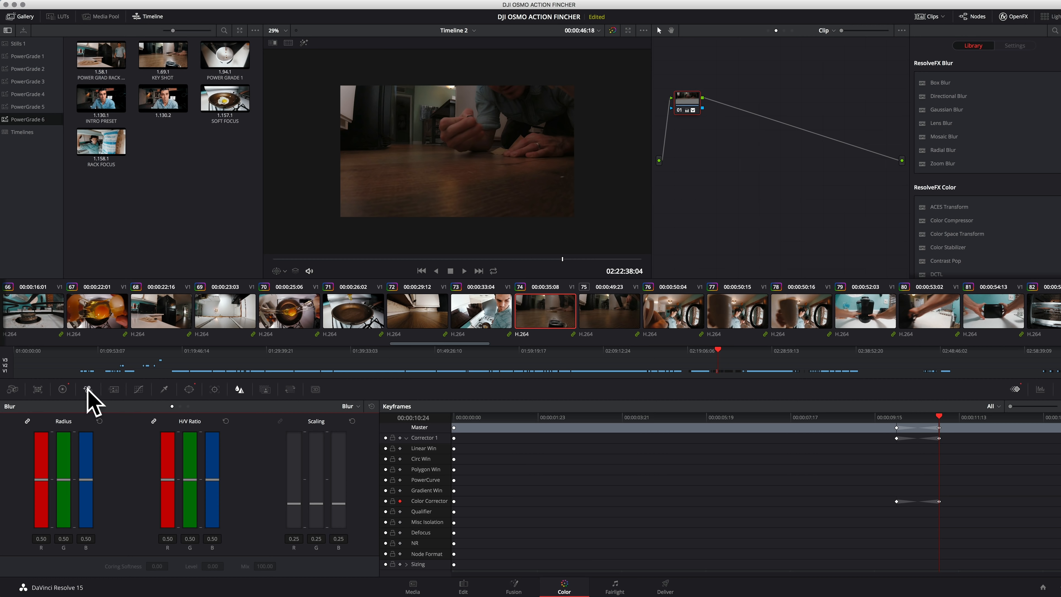
Set the Midtone Detail to 0 at the 00:00:10:24 keyframe and play back the rack focus
click(63, 389)
click(208, 567)
text(00.00)
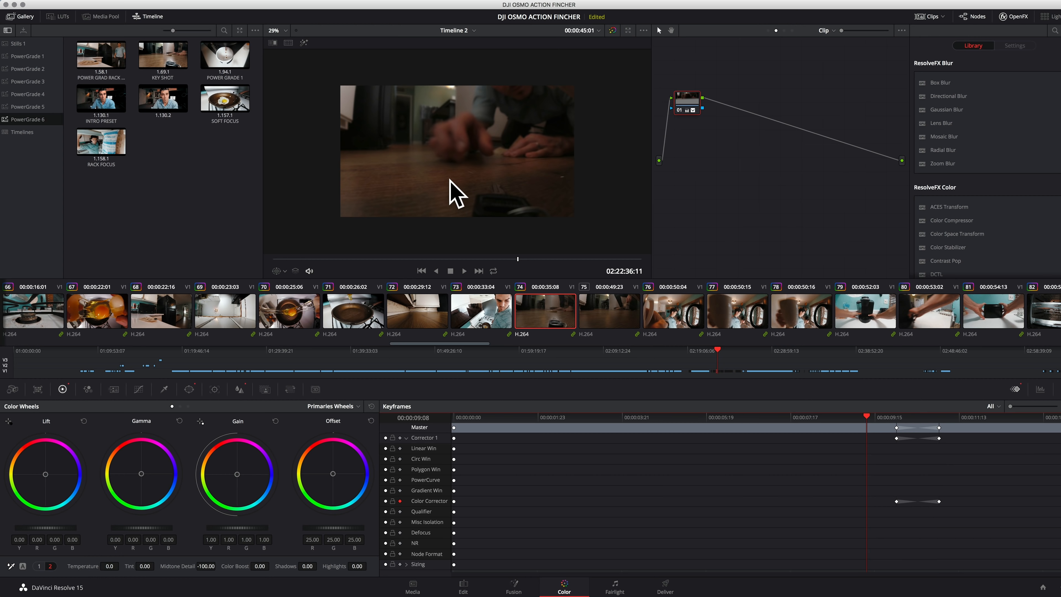
click(451, 182)
key(space)
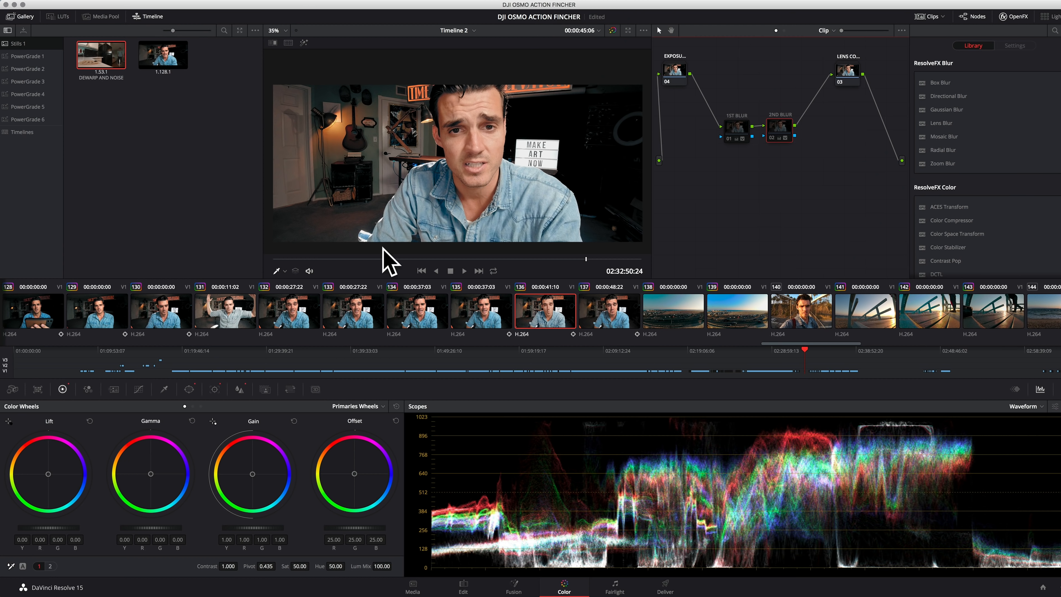
Enable the 1ST BLUR node with its masked area highlighted, and enable the 2ND BLUR node as well
click(733, 127)
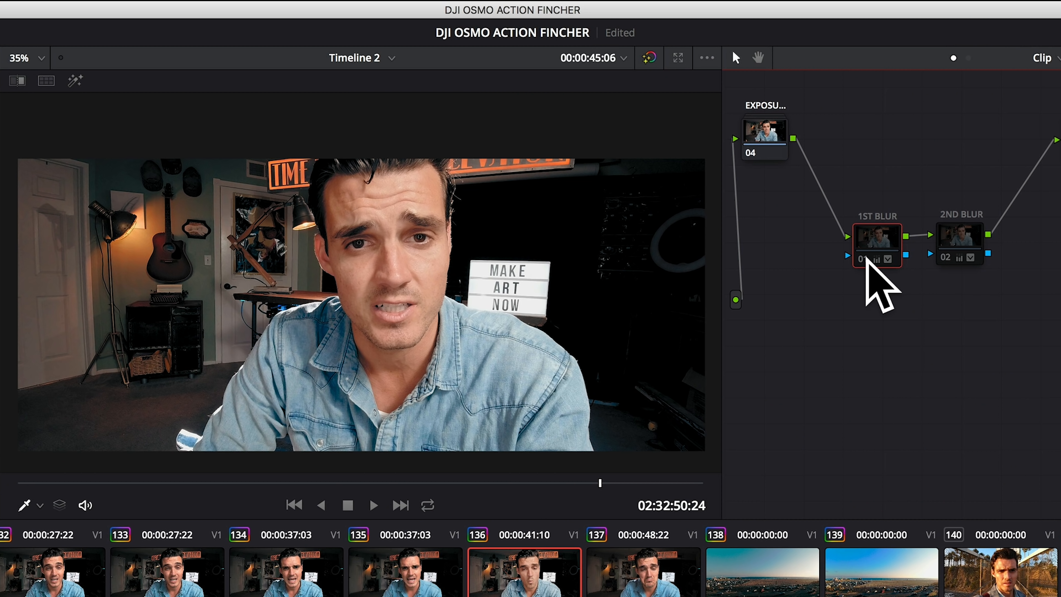
click(864, 258)
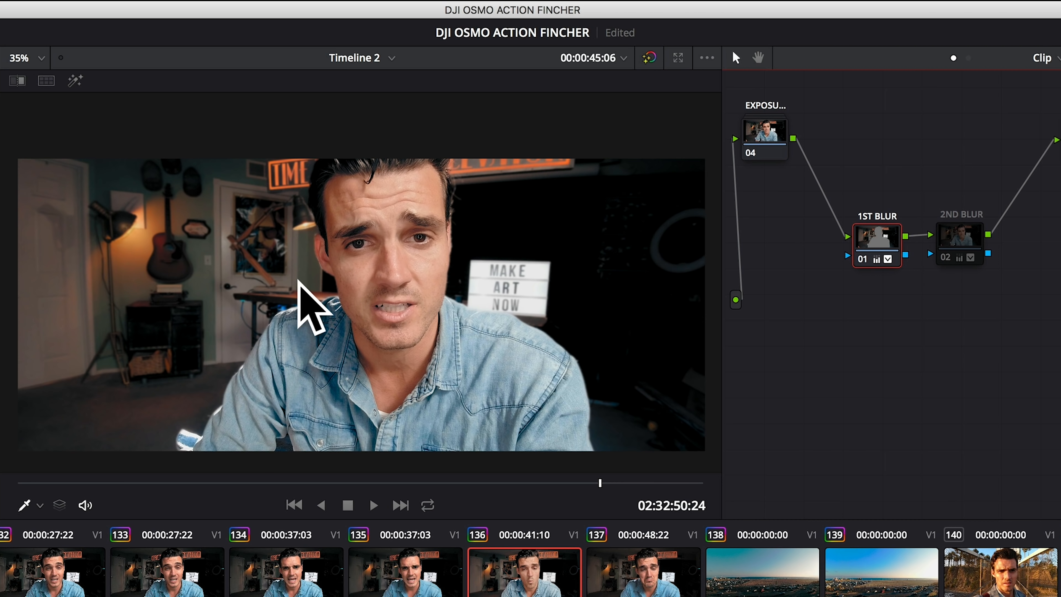
key(shift+h)
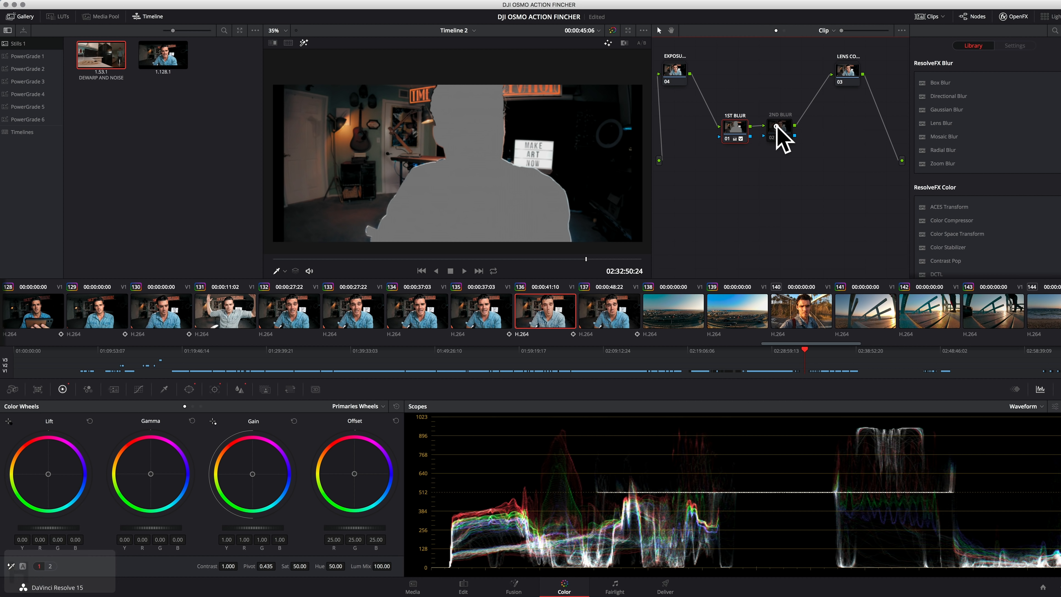
click(777, 129)
key(ctrl+d)
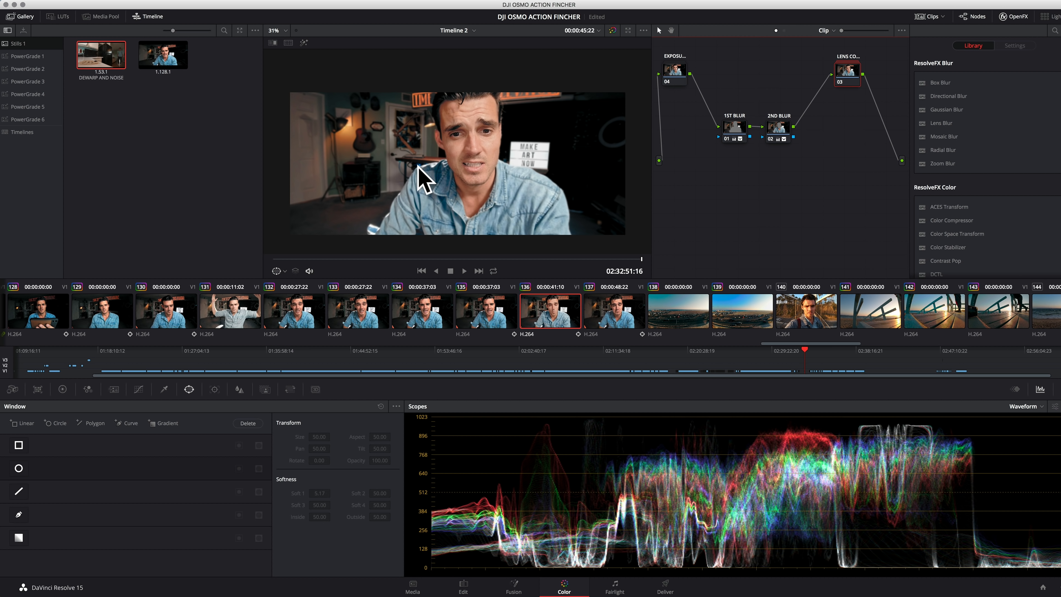
Inspect the windows of the 1ST BLUR and 2ND BLUR nodes and disable the 2ND BLUR node
click(734, 127)
click(774, 129)
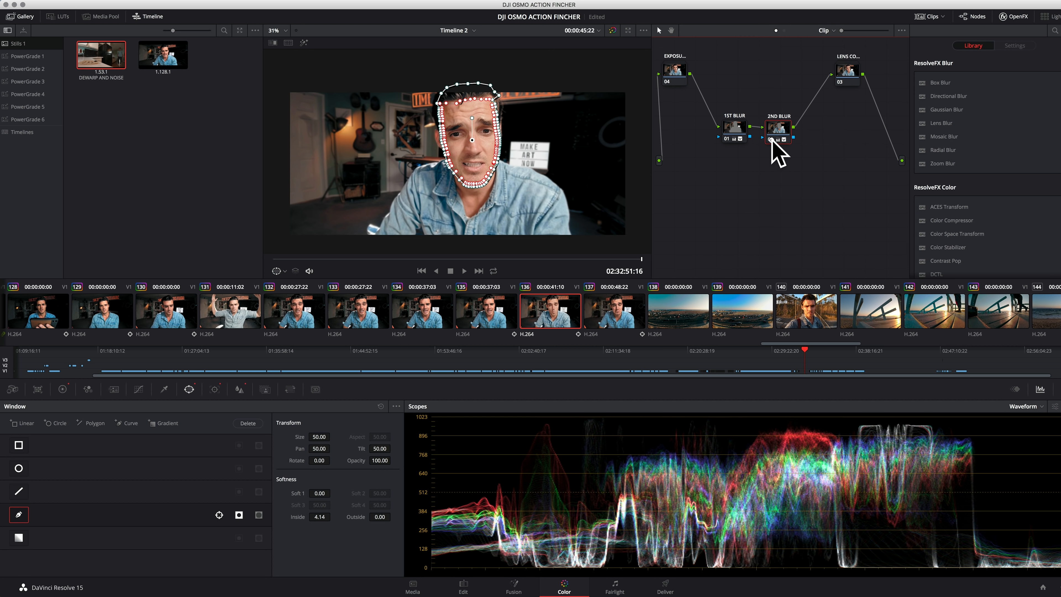
click(770, 138)
Try a much stronger blur radius on the 1ST BLUR node, inspect the subject's edges up close, and undo the blur change
click(723, 127)
click(239, 389)
drag(67, 467, 72, 420)
scroll(378, 209, up, 10)
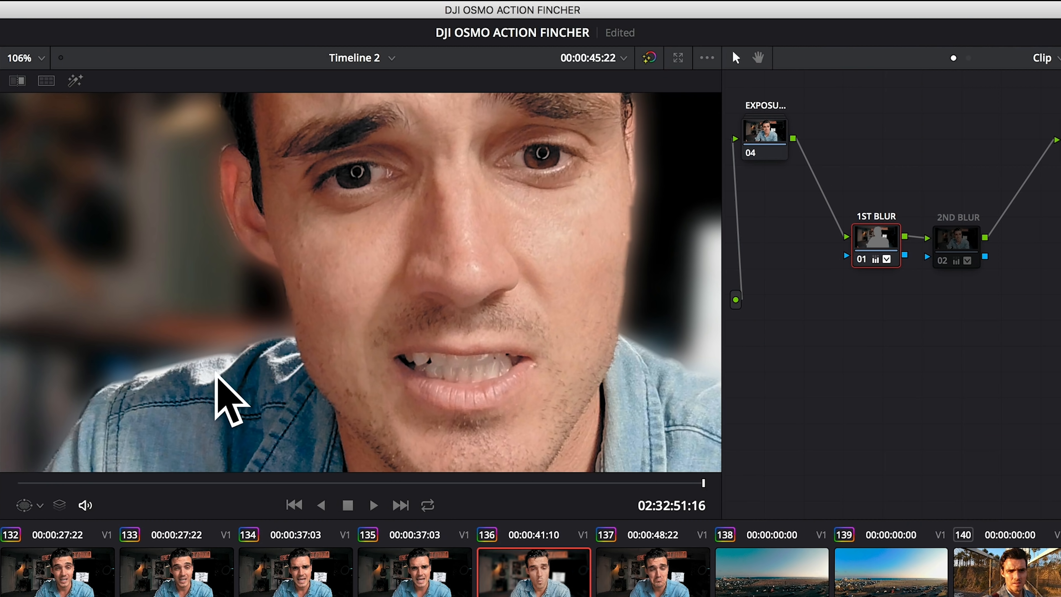
scroll(214, 370, up, 2)
scroll(208, 367, down, 5)
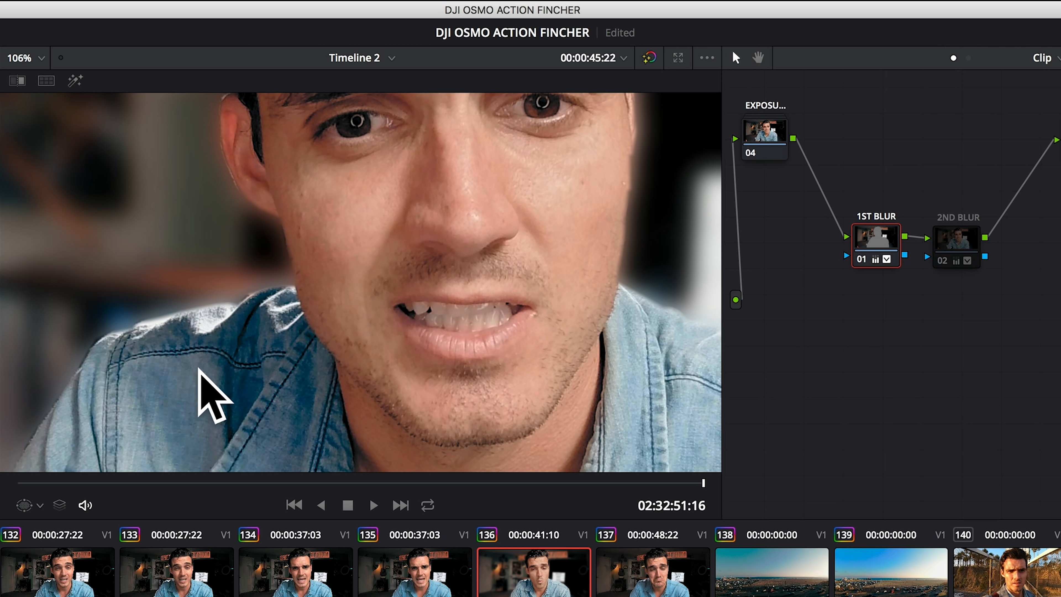
scroll(200, 380, left, 5)
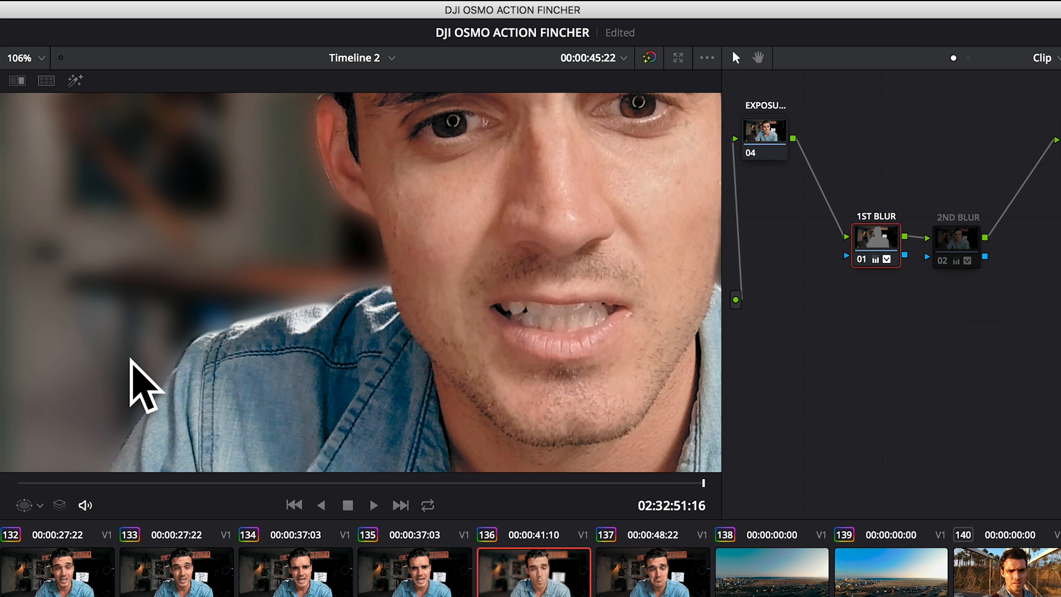
key(super+z)
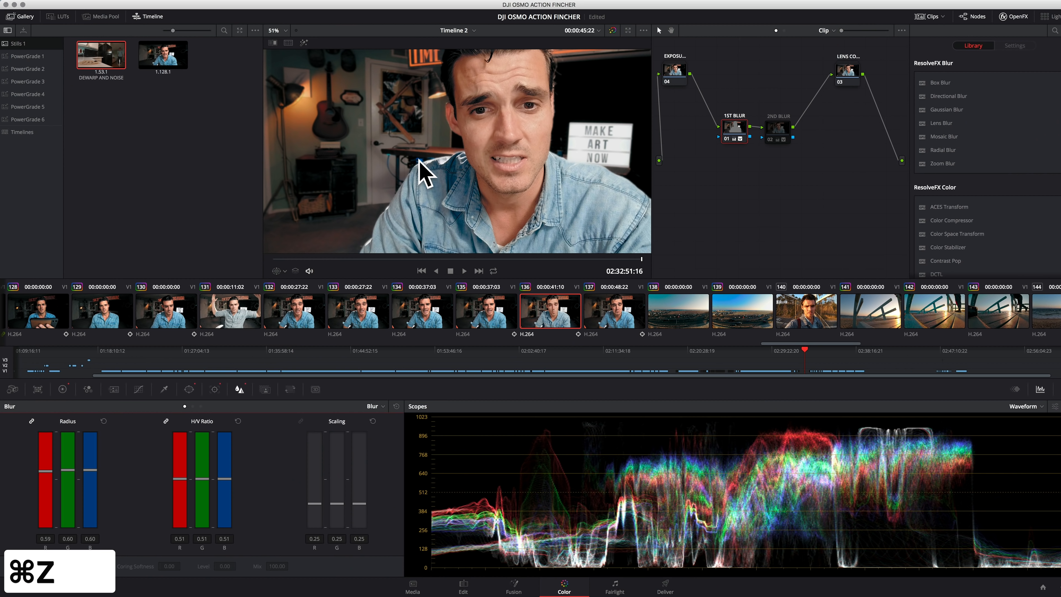
Look at the 2ND BLUR and 1ST BLUR nodes in turn and show the window settings of the 1ST BLUR node
click(777, 128)
drag(777, 128, 770, 136)
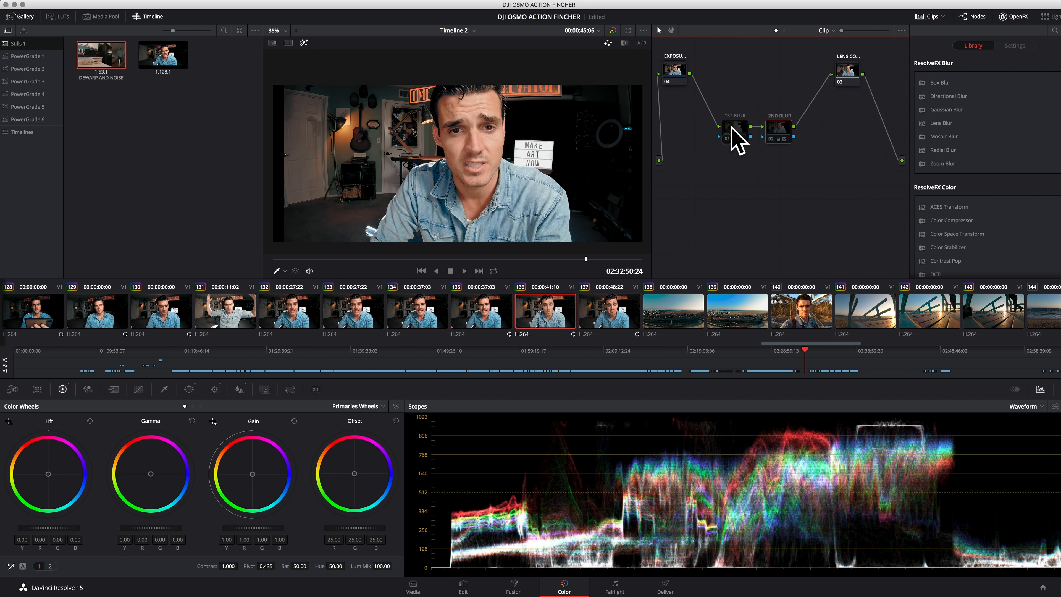
click(731, 128)
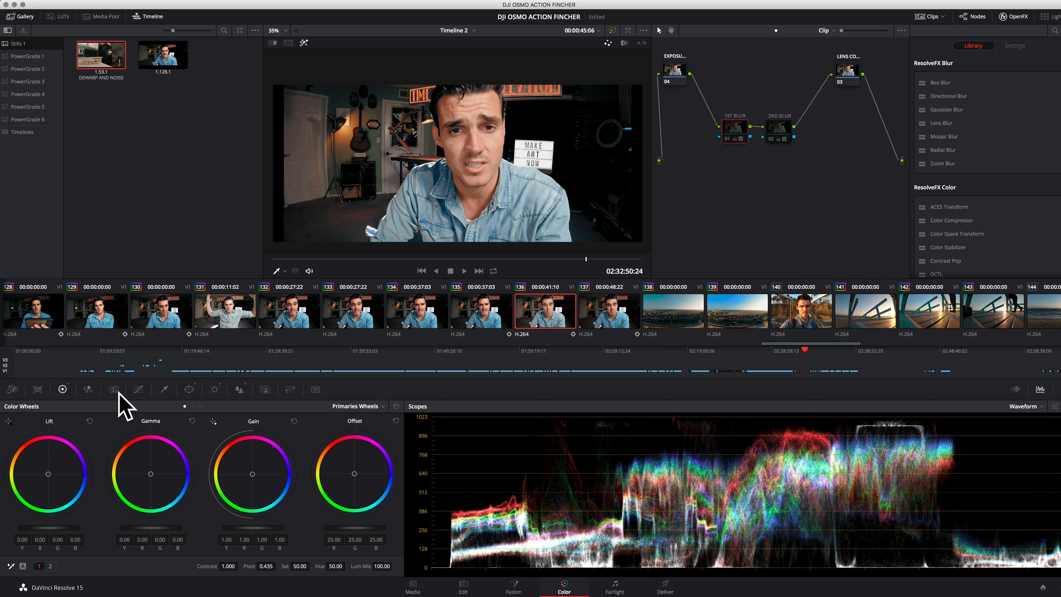
click(189, 389)
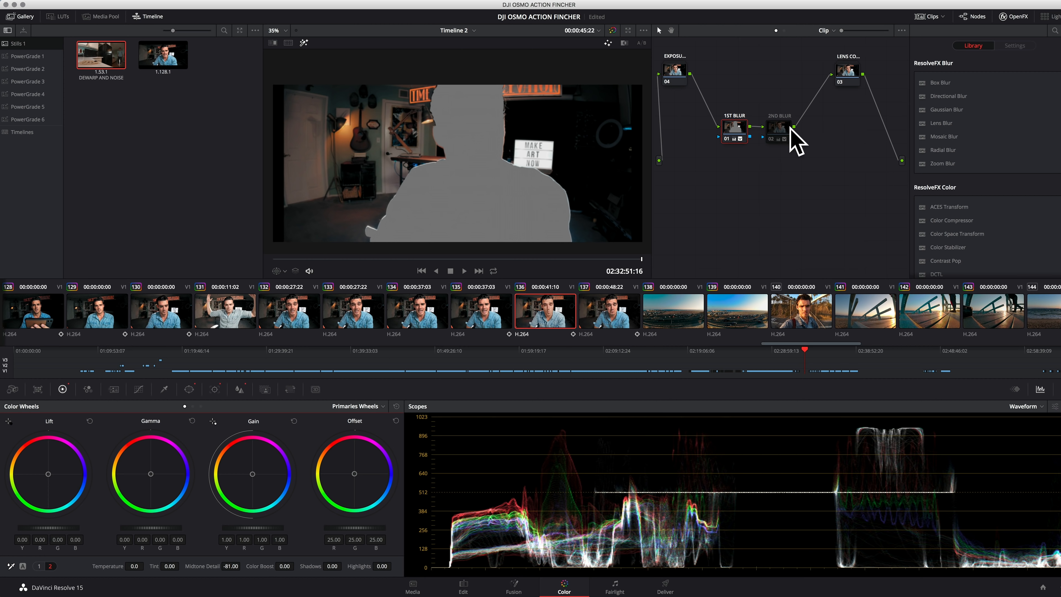
Enable the 2ND BLUR node to examine its highlighted face mask, and toggle both blur nodes off for comparison
click(782, 133)
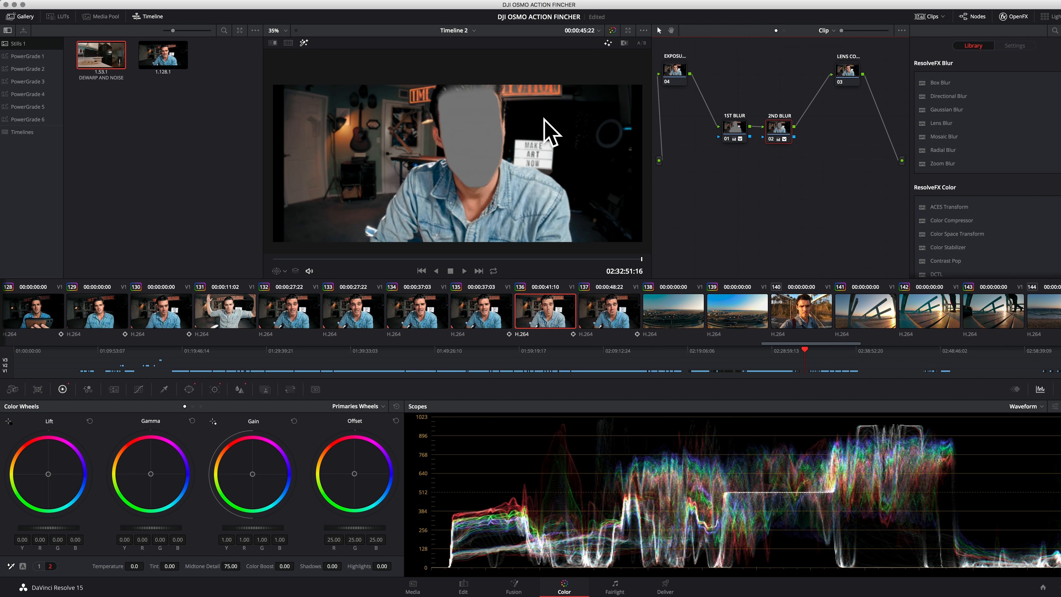
scroll(443, 206, up, 1)
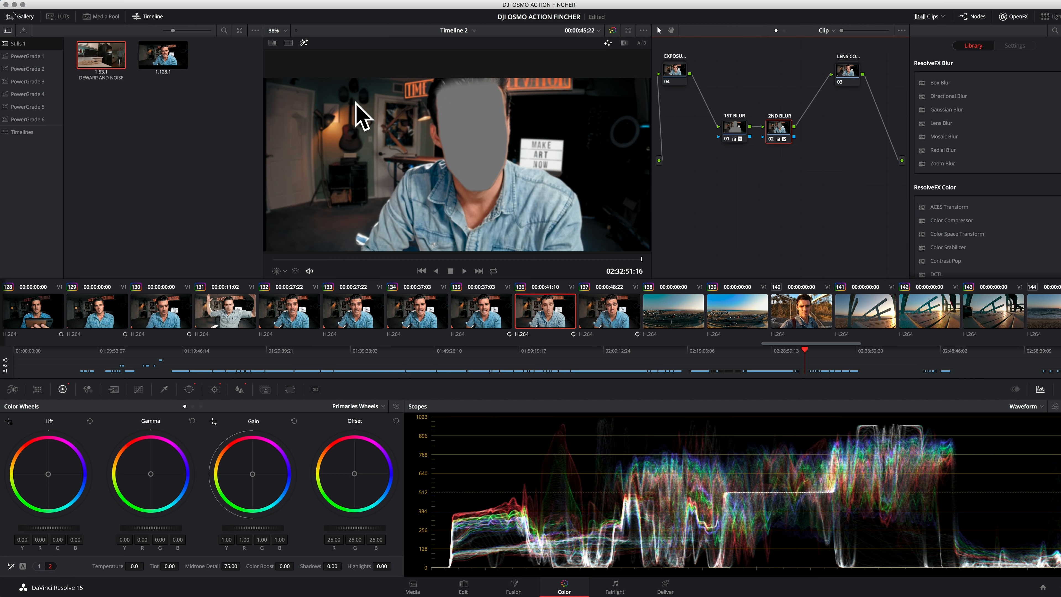
scroll(364, 161, down, 2)
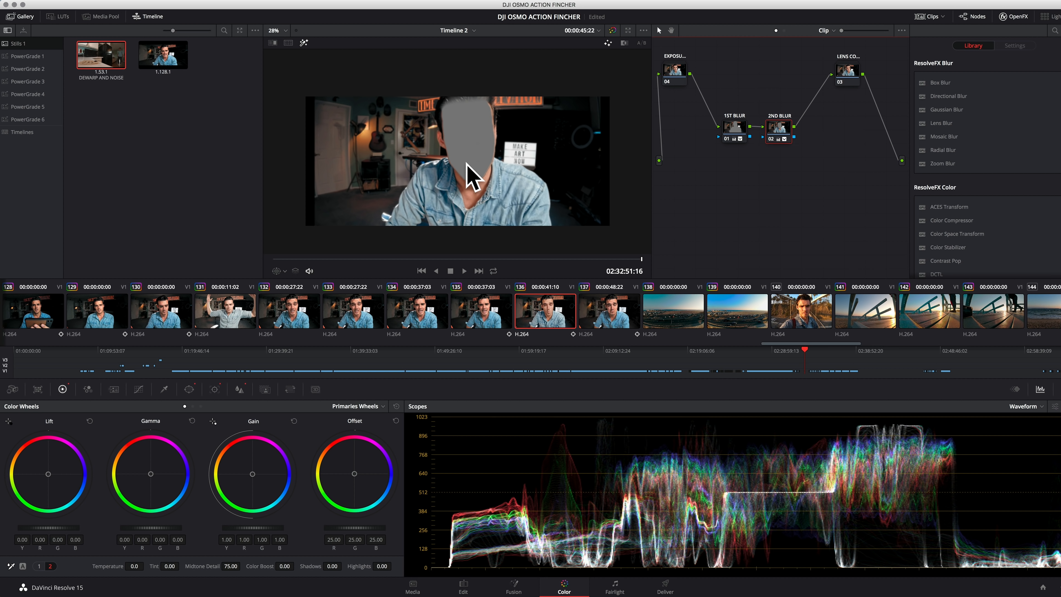
click(727, 139)
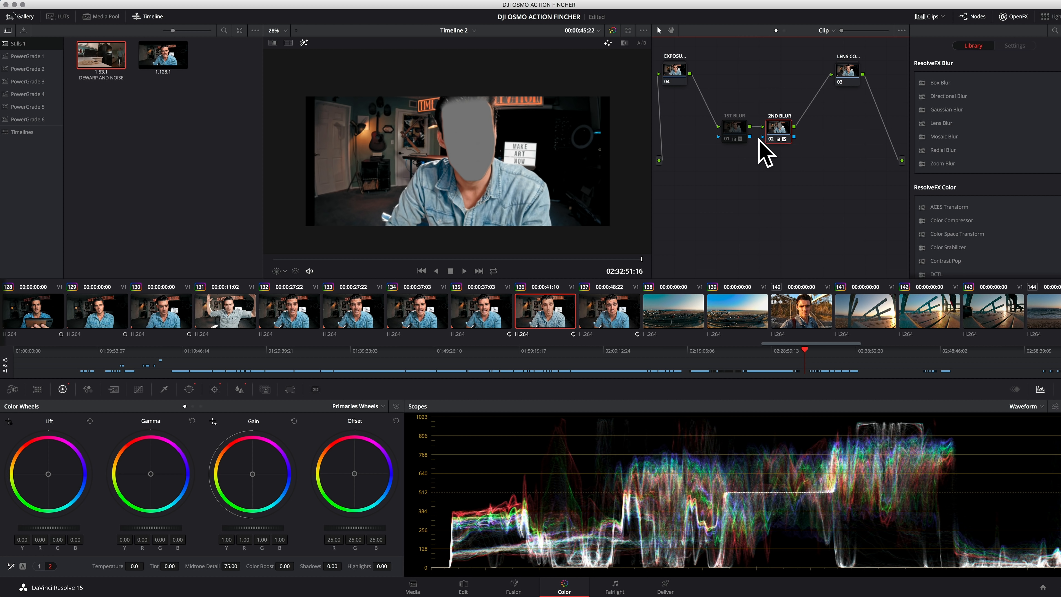
click(771, 139)
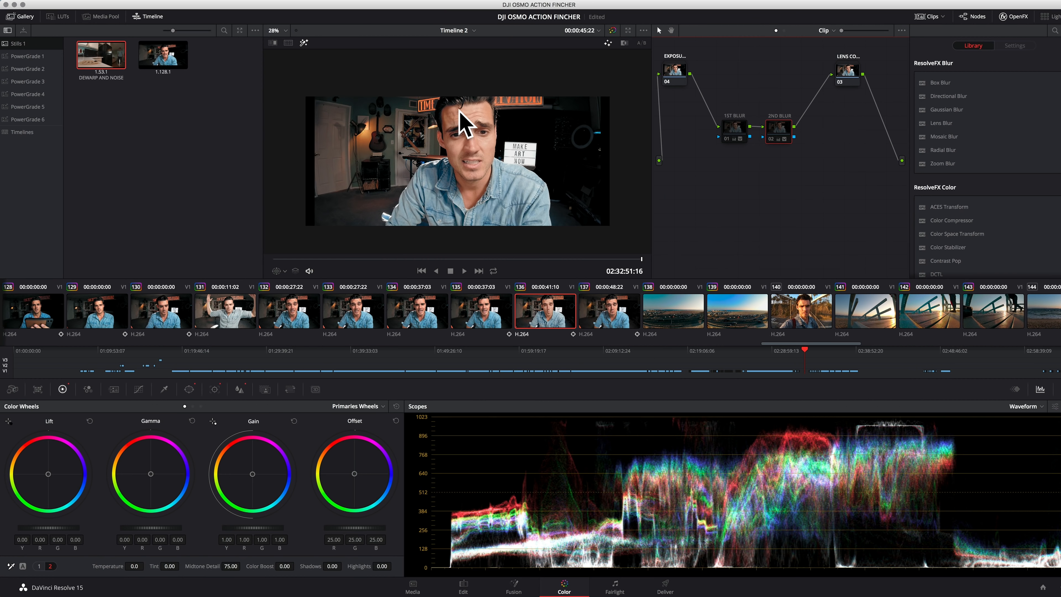
Highlight the 2ND BLUR node's mask at the hairline and raise its curve window's Inside softness to about 4.14
scroll(457, 110, up, 5)
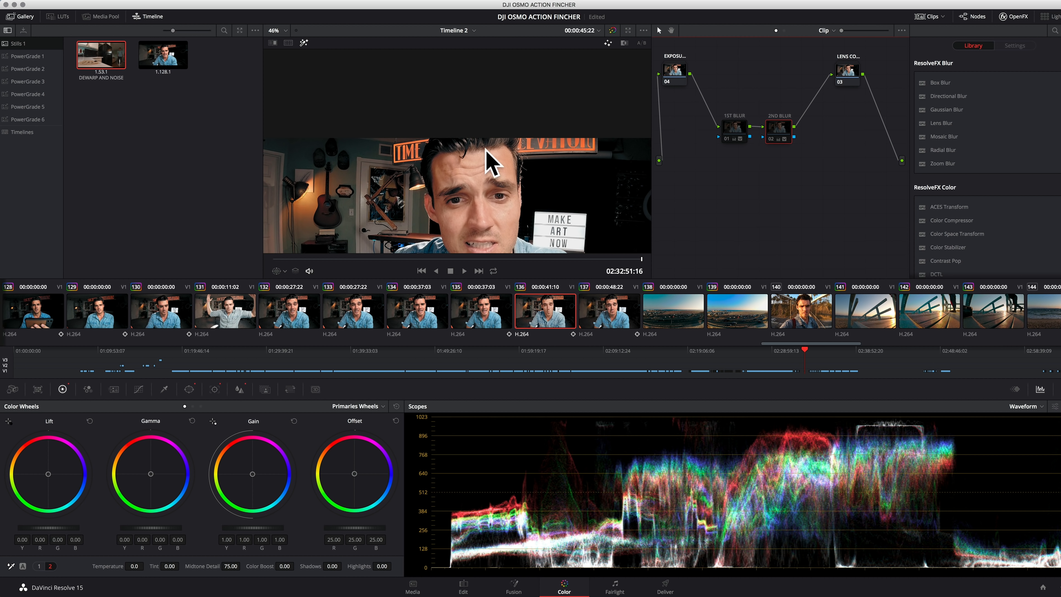
scroll(485, 161, up, 5)
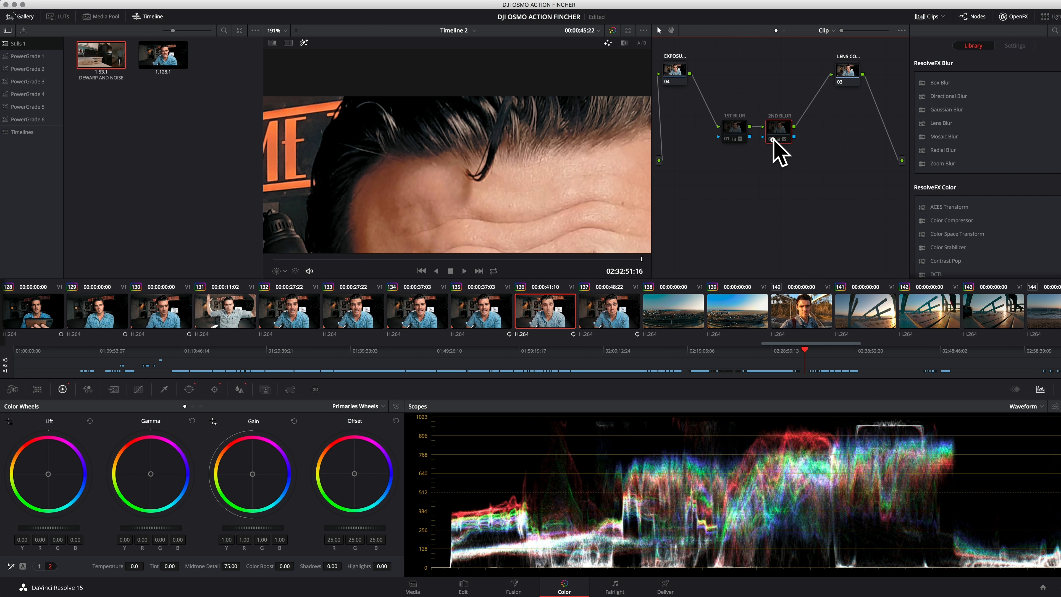
key(shift+h)
click(189, 389)
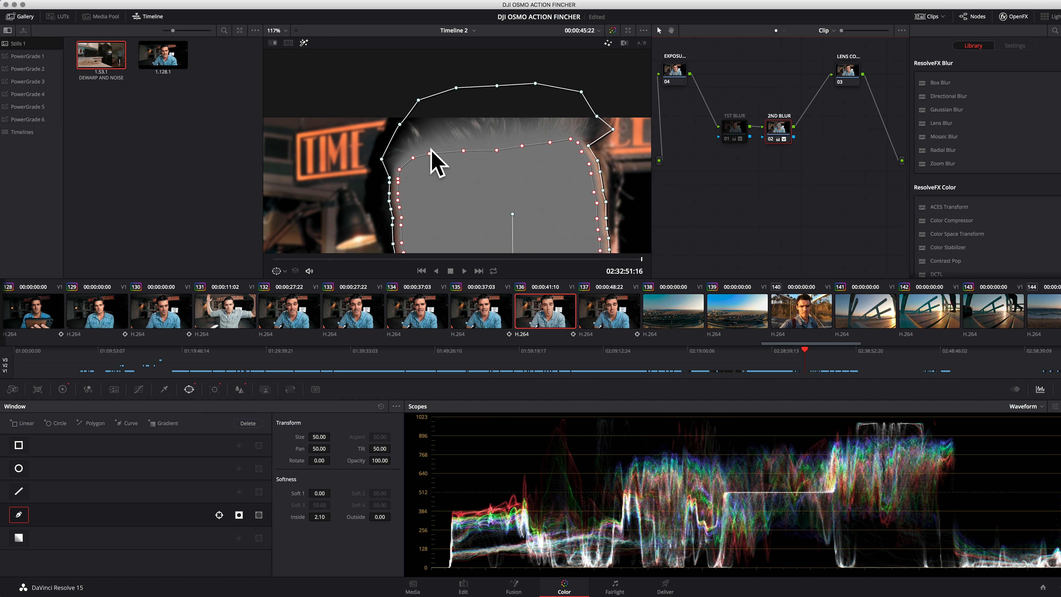
mouse_move(429, 155)
mouse_down()
mouse_move(434, 173)
mouse_move(434, 153)
mouse_up()
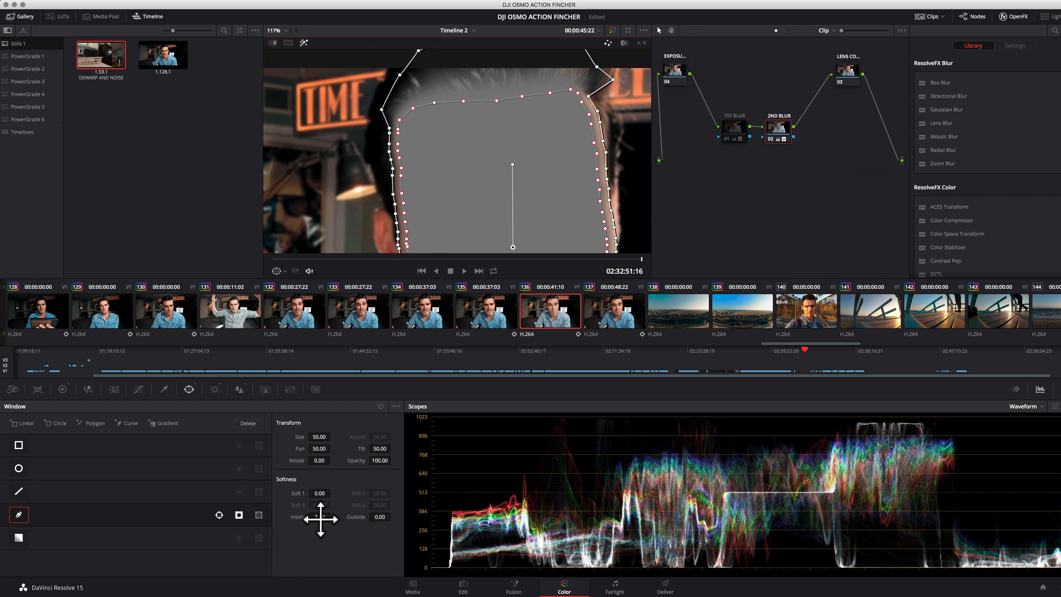
drag(317, 520, 332, 520)
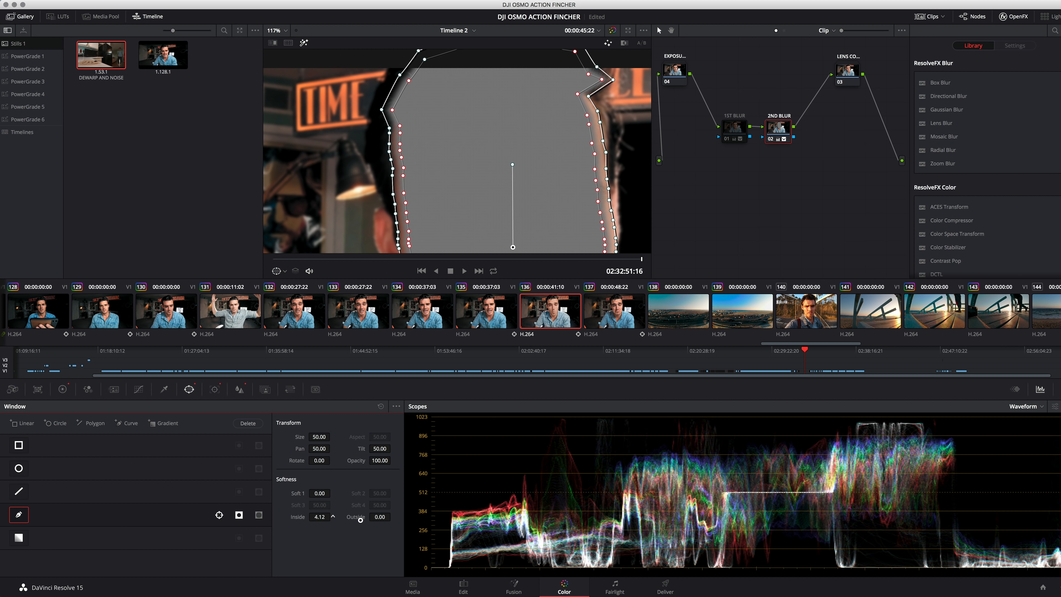
Pull the face window's inner softness points down from the hair to the forehead for a wider feather there
drag(409, 80, 418, 112)
drag(425, 60, 455, 111)
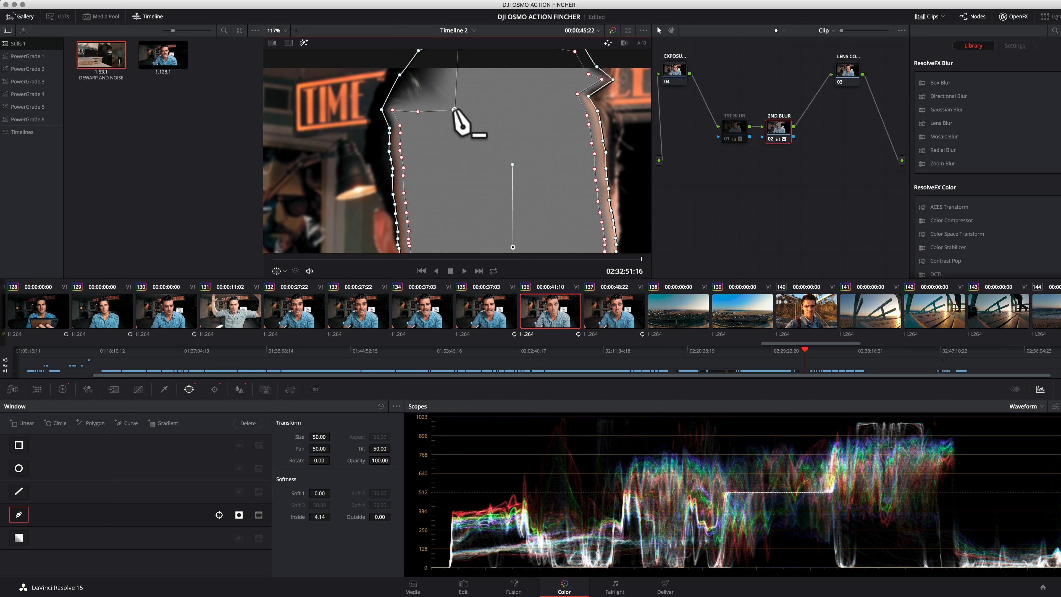
mouse_move(480, 109)
mouse_down()
mouse_move(482, 119)
mouse_move(464, 119)
mouse_up()
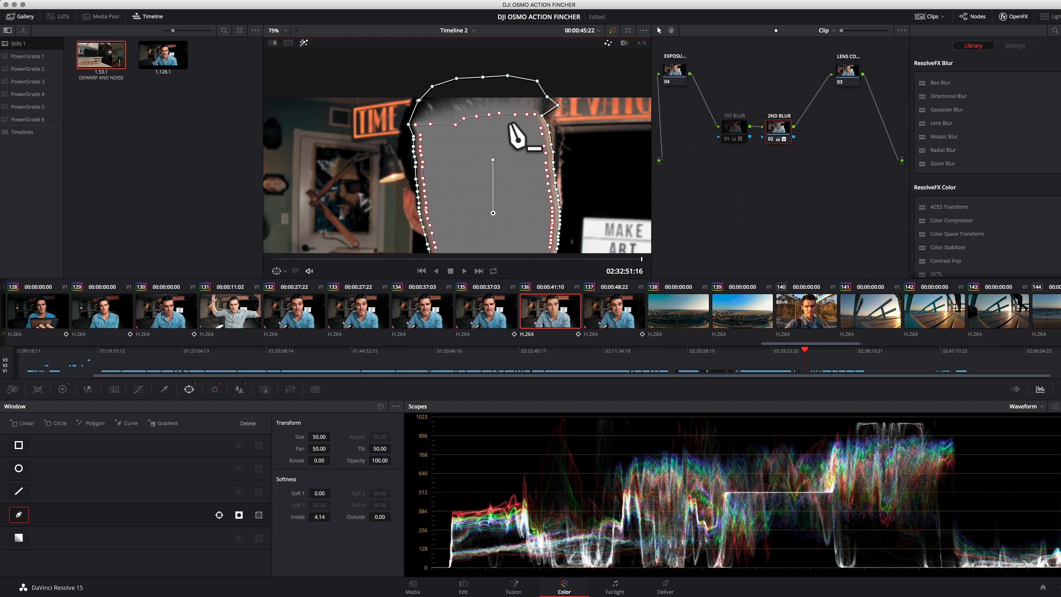
Enable the 1ST BLUR node and track its body window forward from the clip's first frame
click(736, 132)
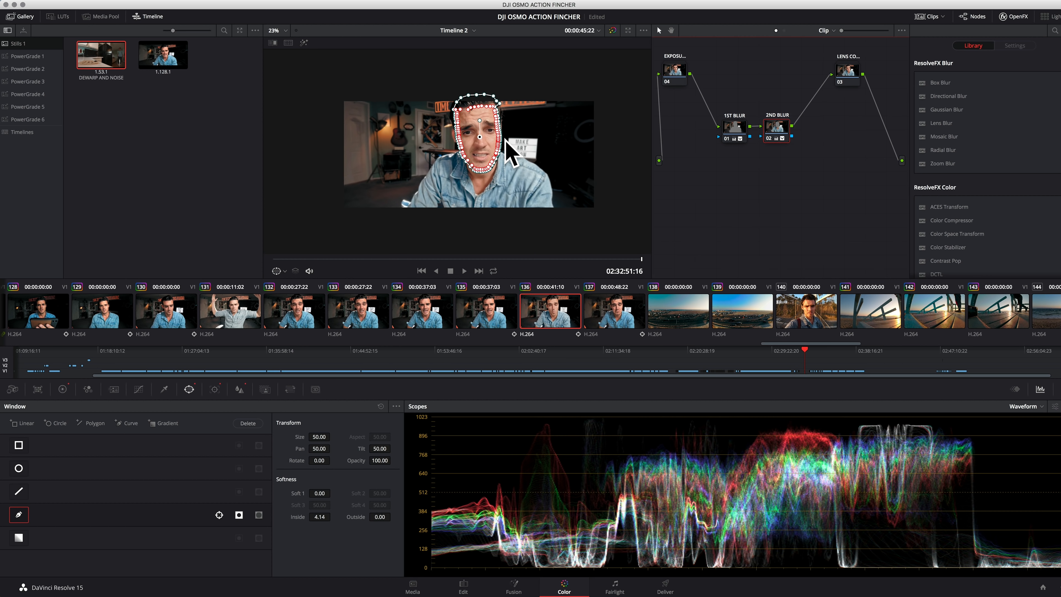
scroll(494, 175, up, 2)
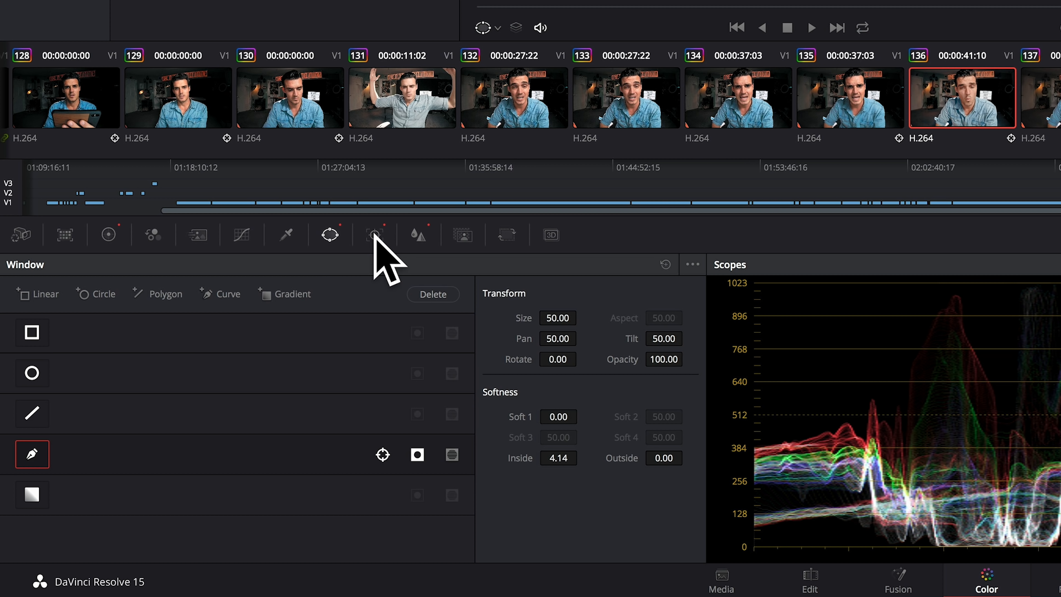
click(374, 234)
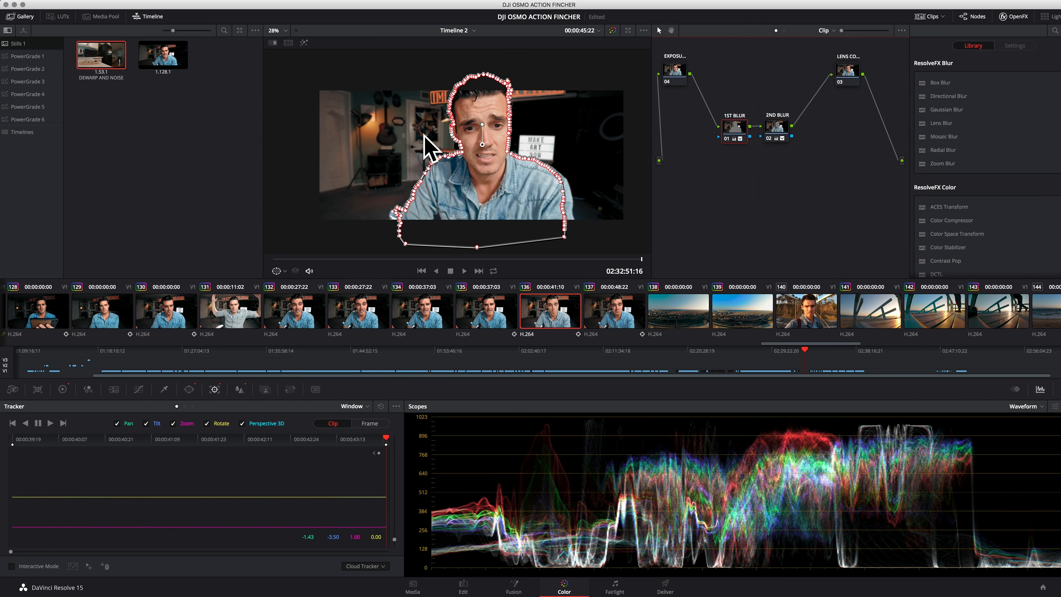
drag(522, 259, 247, 257)
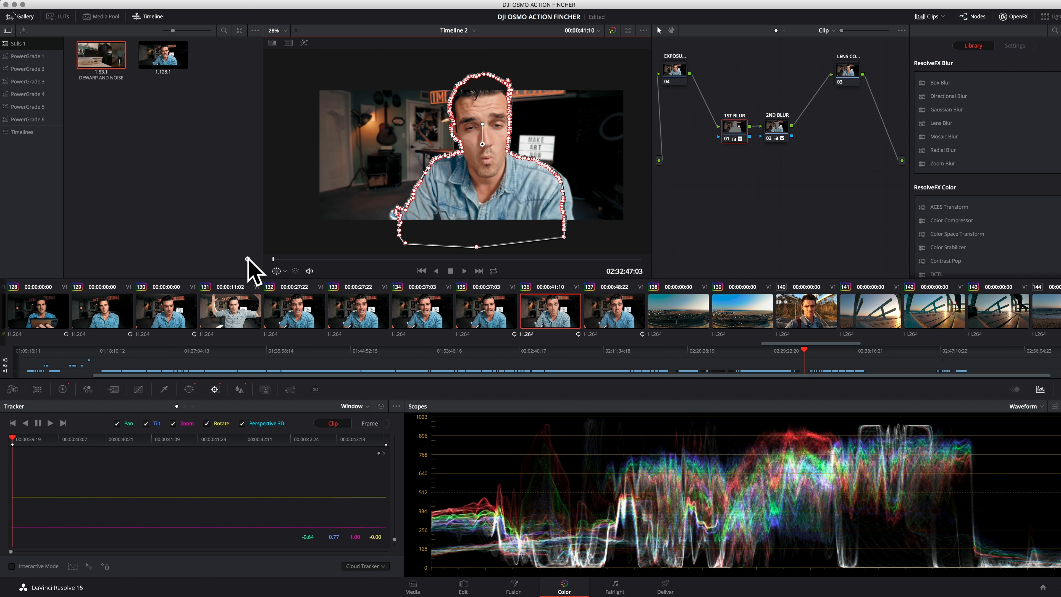
click(50, 423)
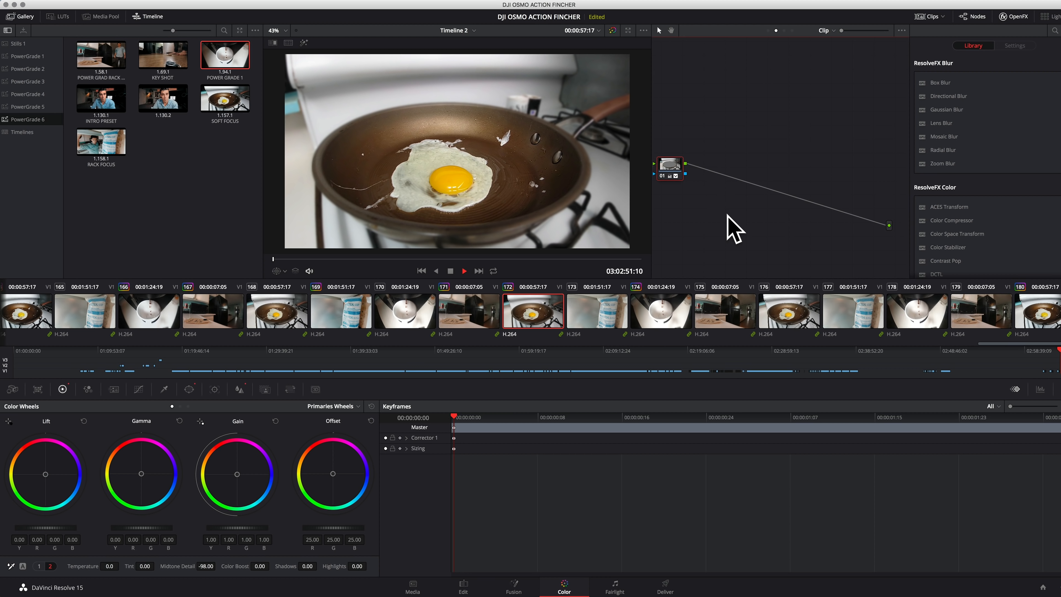
Set the project's timeline resolution to a custom 5076 x 2160 for a 2.35:1 widescreen frame
drag(670, 166, 688, 142)
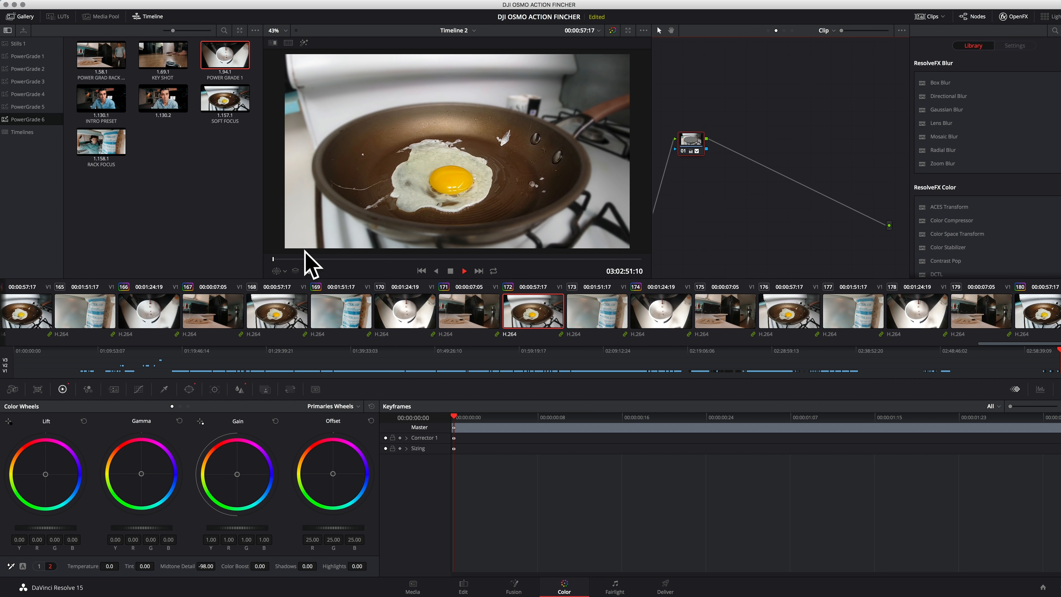
scroll(372, 178, down, 5)
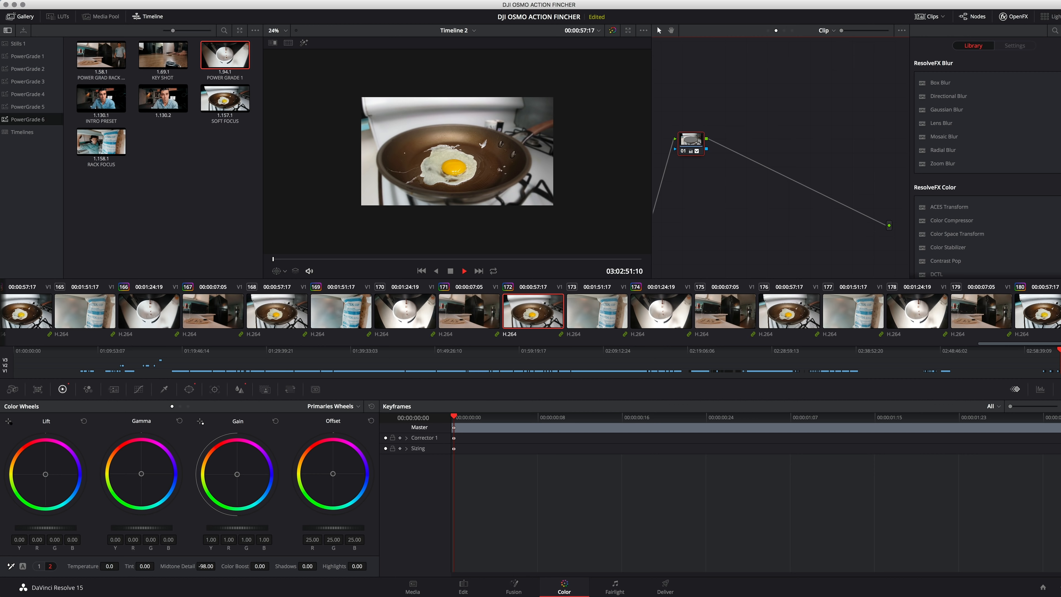
click(87, 2)
click(100, 179)
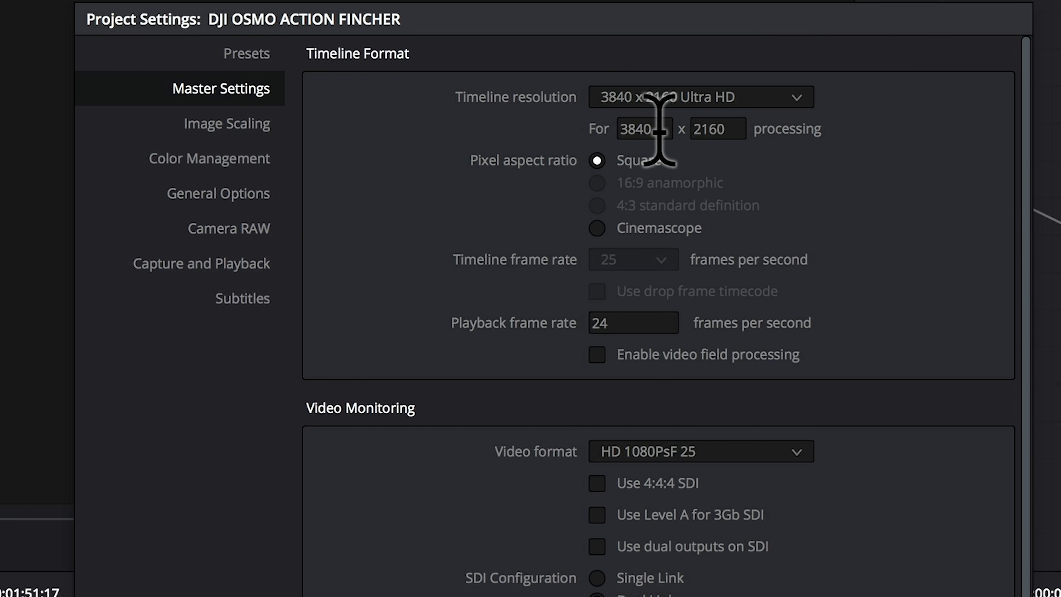
click(576, 113)
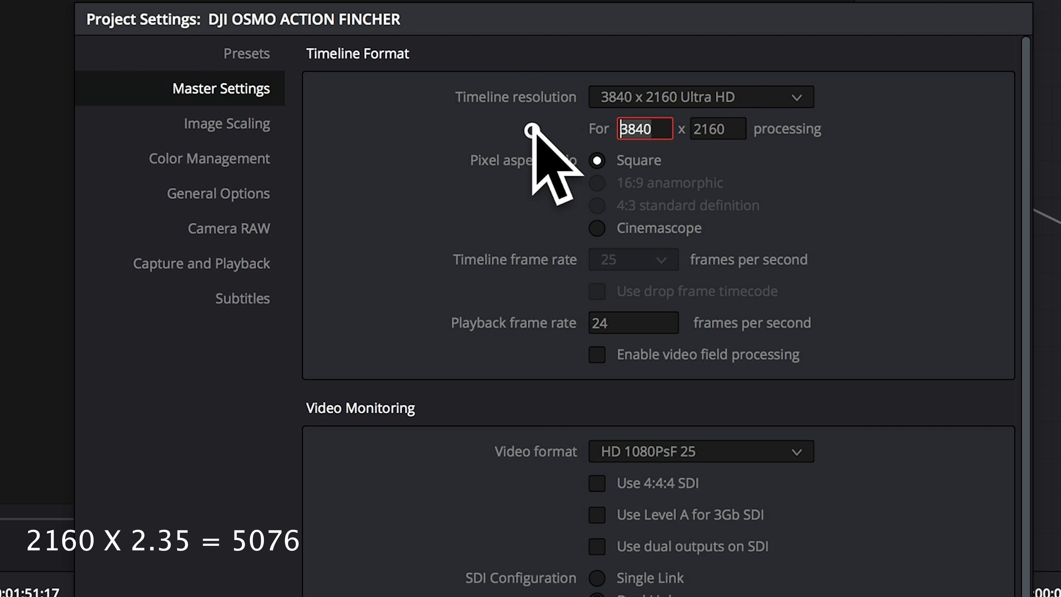
text(5)
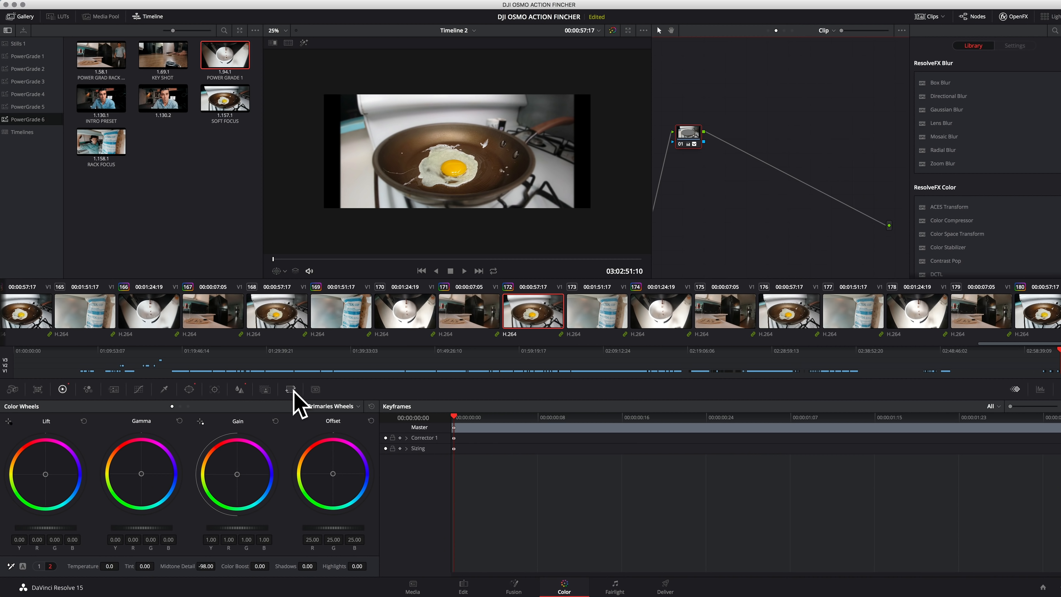
Try filling the widescreen frame by raising the Output Sizing zoom to 1.342, and reset the output sizing
click(291, 389)
click(342, 406)
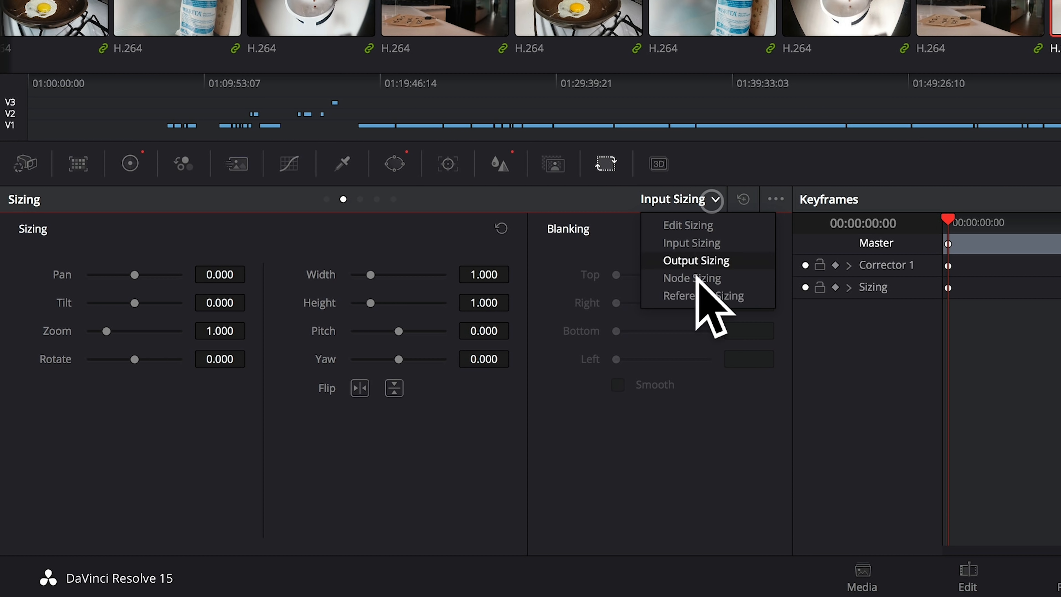
click(697, 260)
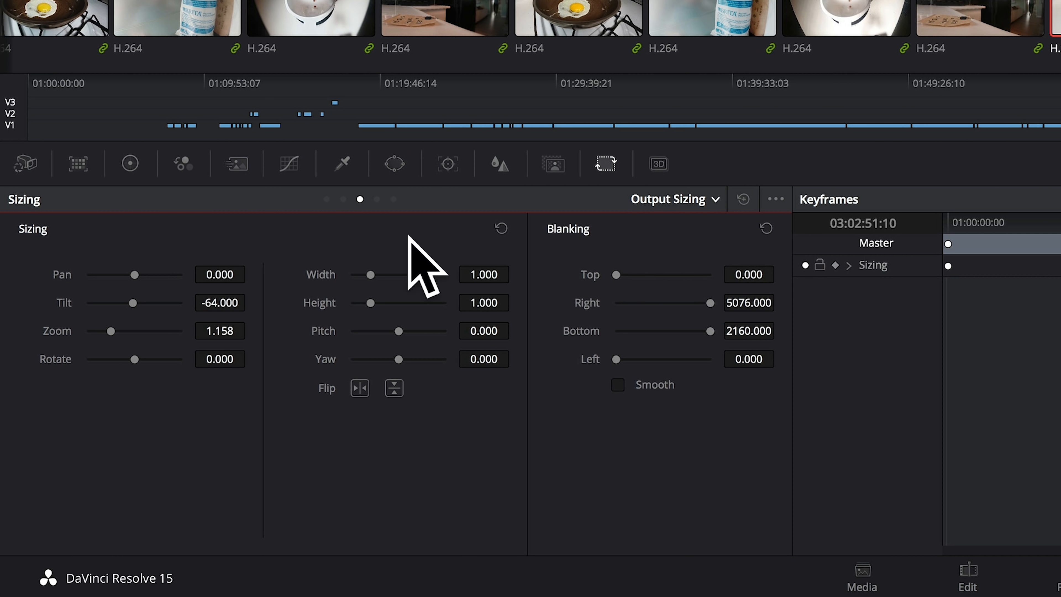
drag(222, 331, 265, 330)
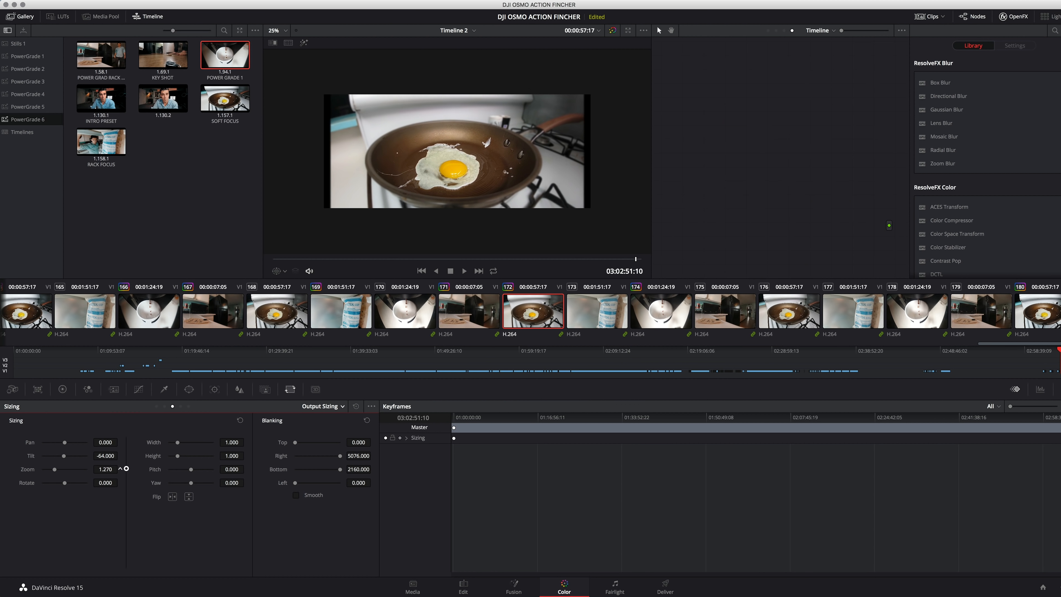
drag(103, 468, 102, 468)
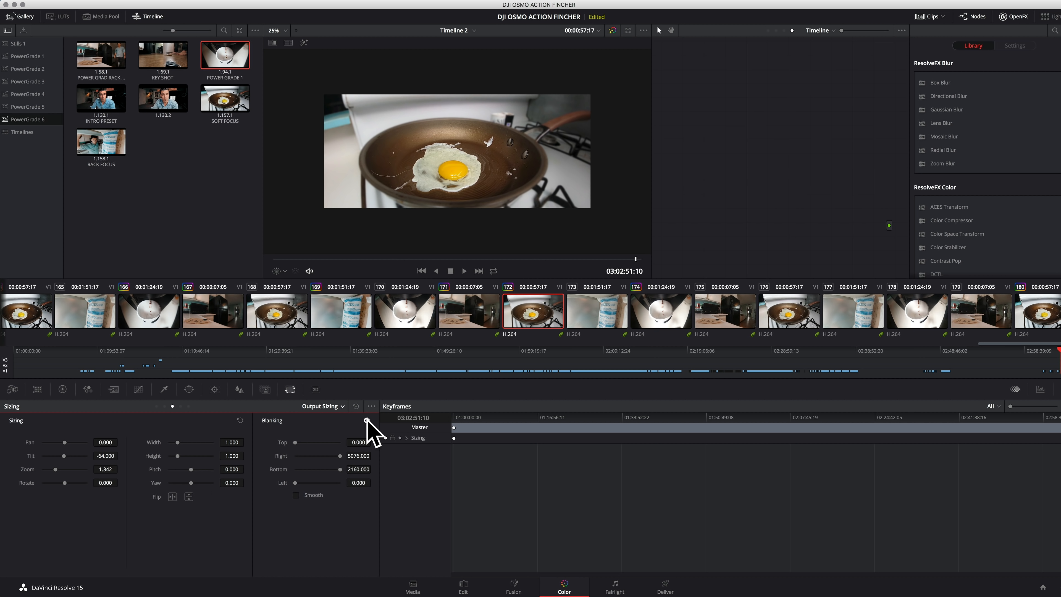
click(356, 406)
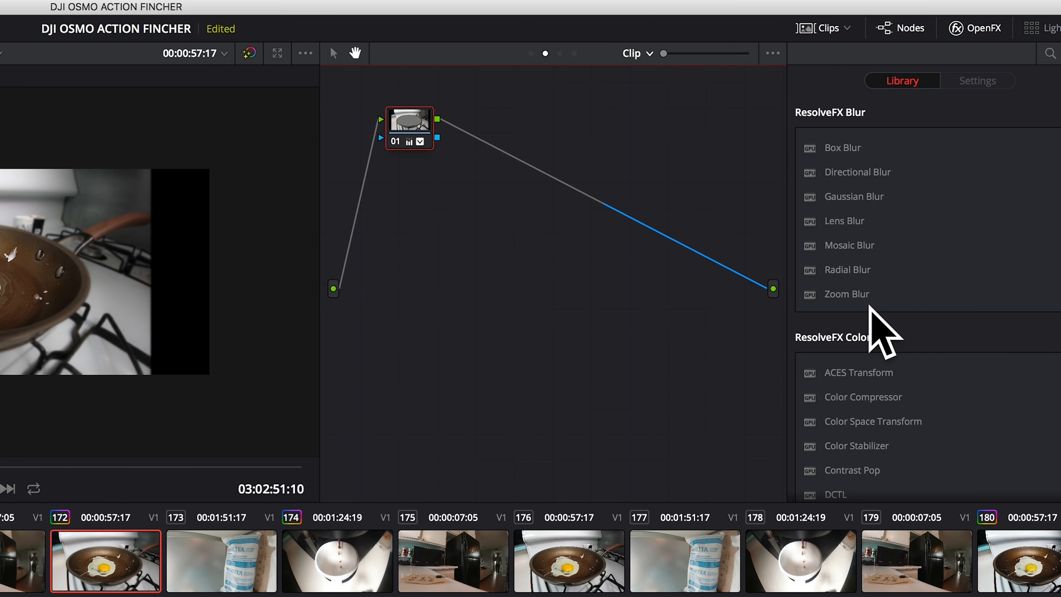
Add a Lens Distortion effect from ResolveFX Warp as a new node between node 01 and the output
scroll(956, 180, down, 8)
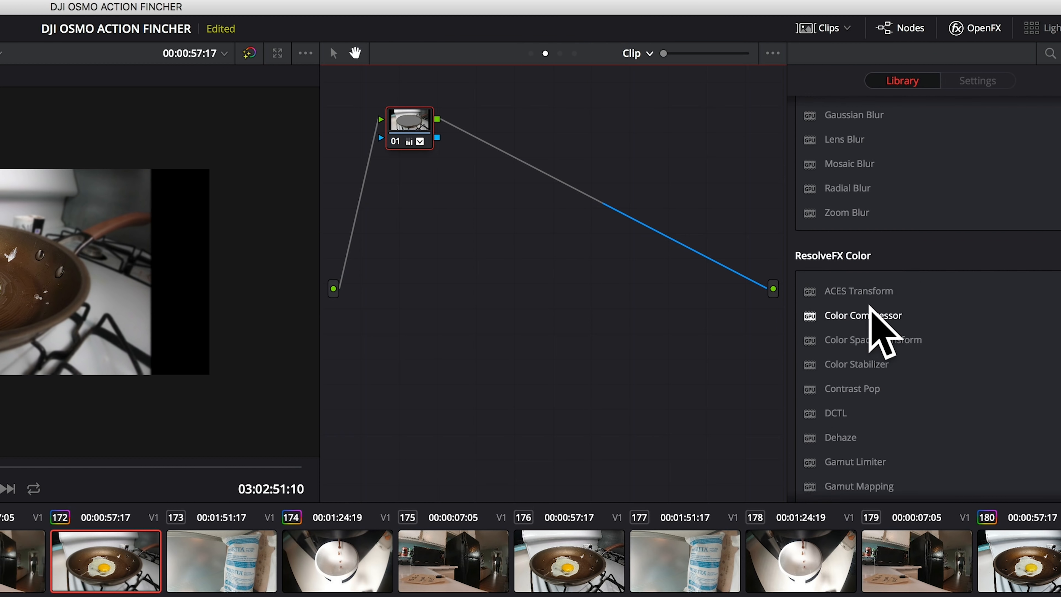
scroll(871, 307, down, 15)
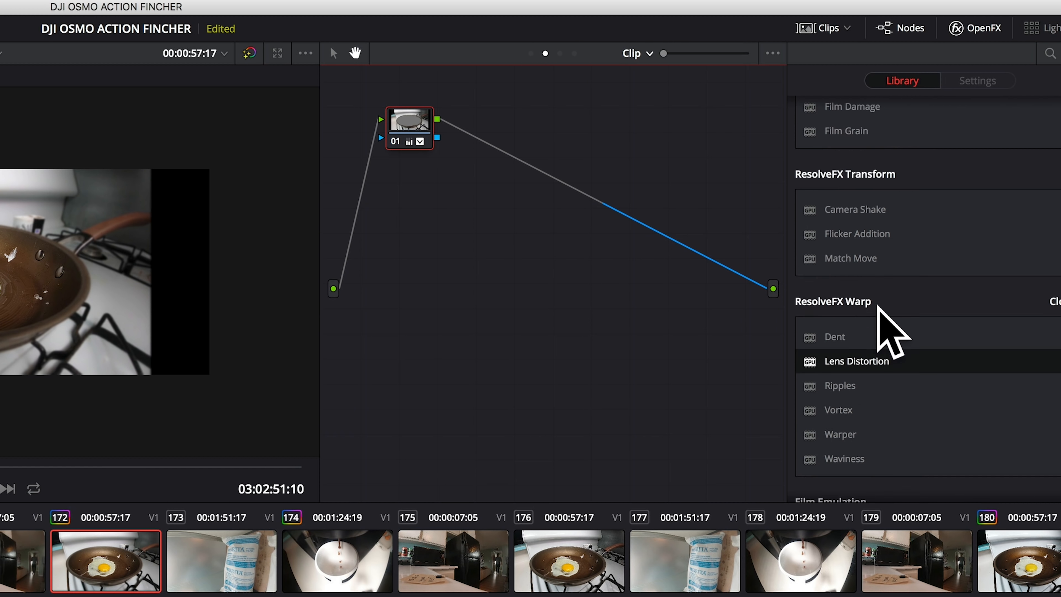
drag(856, 291, 502, 177)
Stretch the image edges outward by setting the ganged red, green and blue lens distortion to 0.414
drag(1014, 213, 1060, 170)
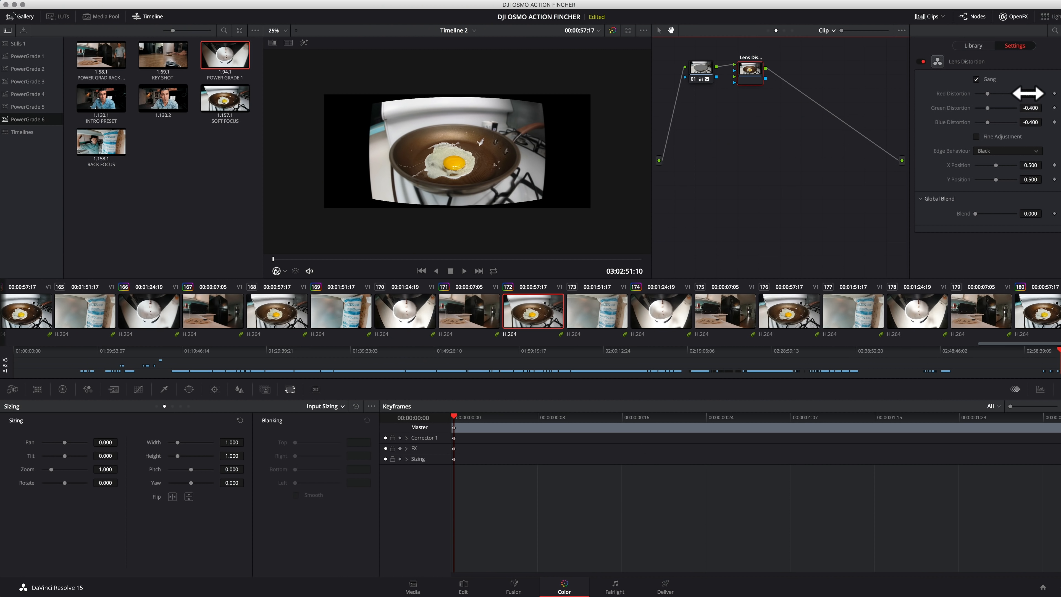
drag(1003, 169, 1060, 169)
drag(1060, 95, 1060, 95)
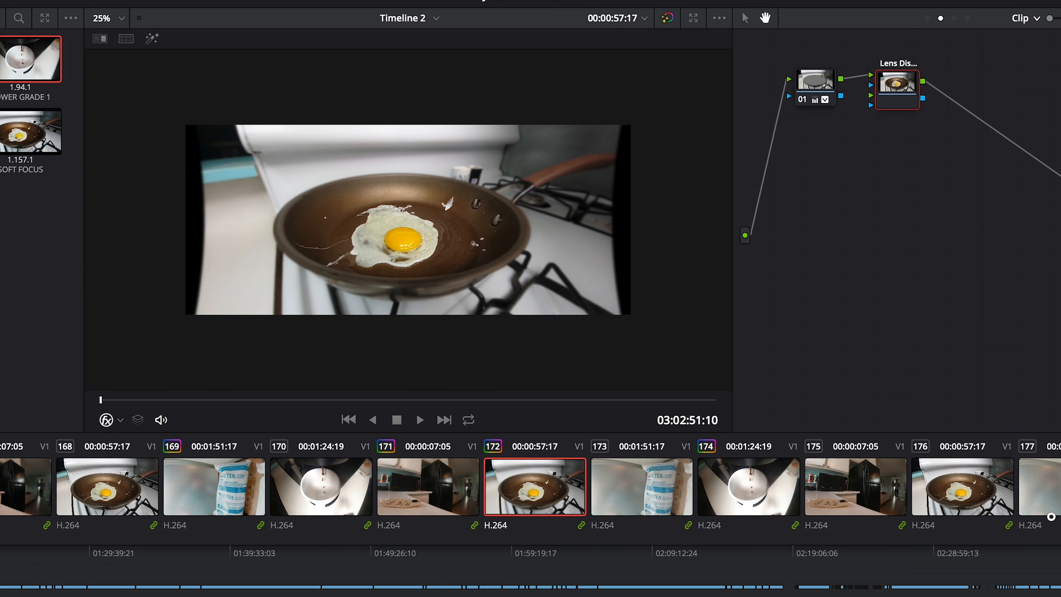
drag(1052, 517, 1060, 516)
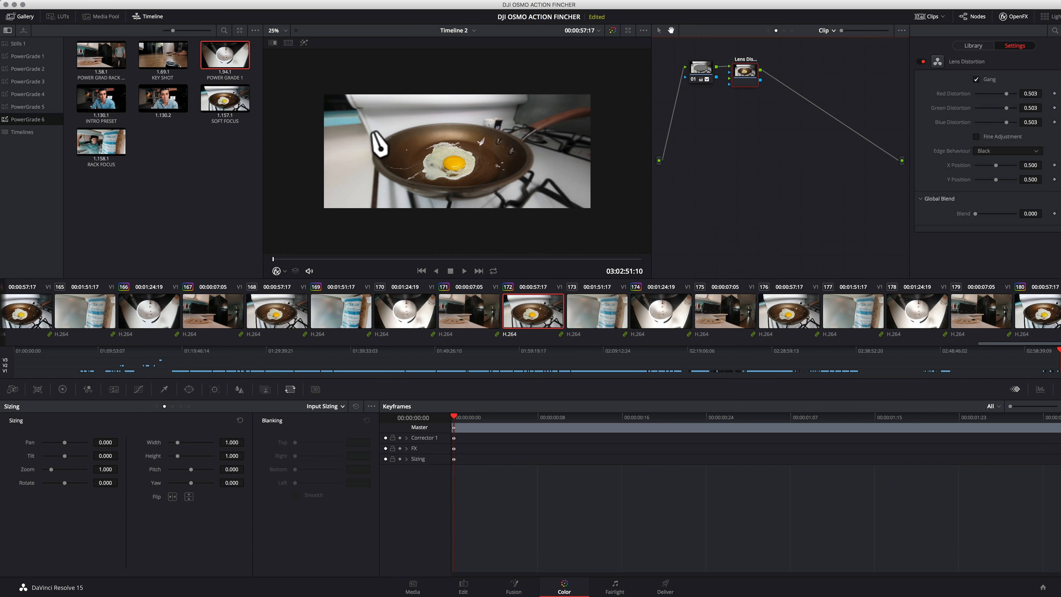
drag(1032, 95, 996, 104)
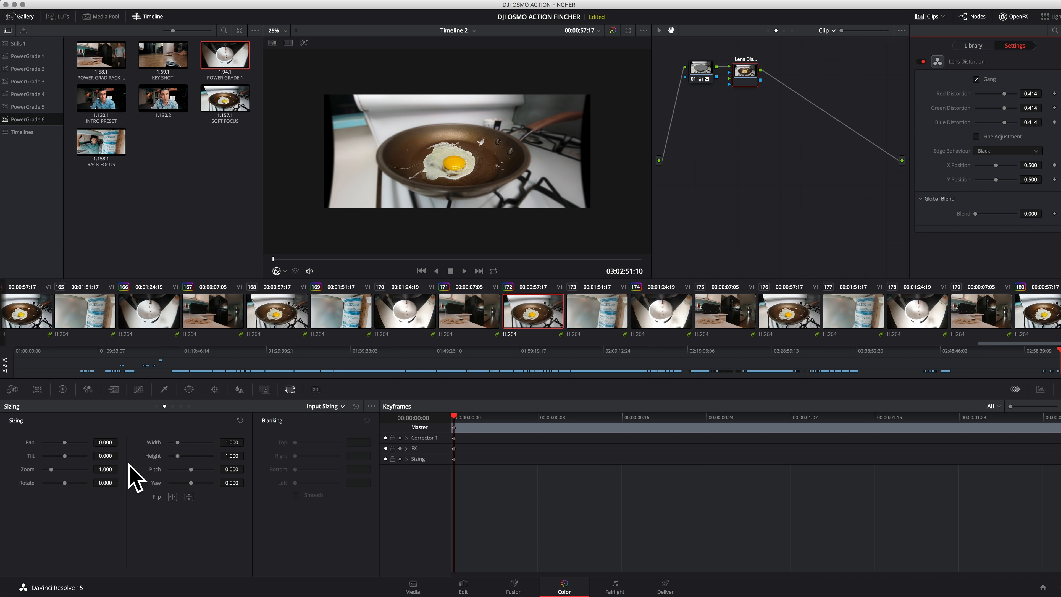
Raise the Output Sizing zoom to 1.094 so the distorted egg pan shot fills the widescreen frame
click(334, 408)
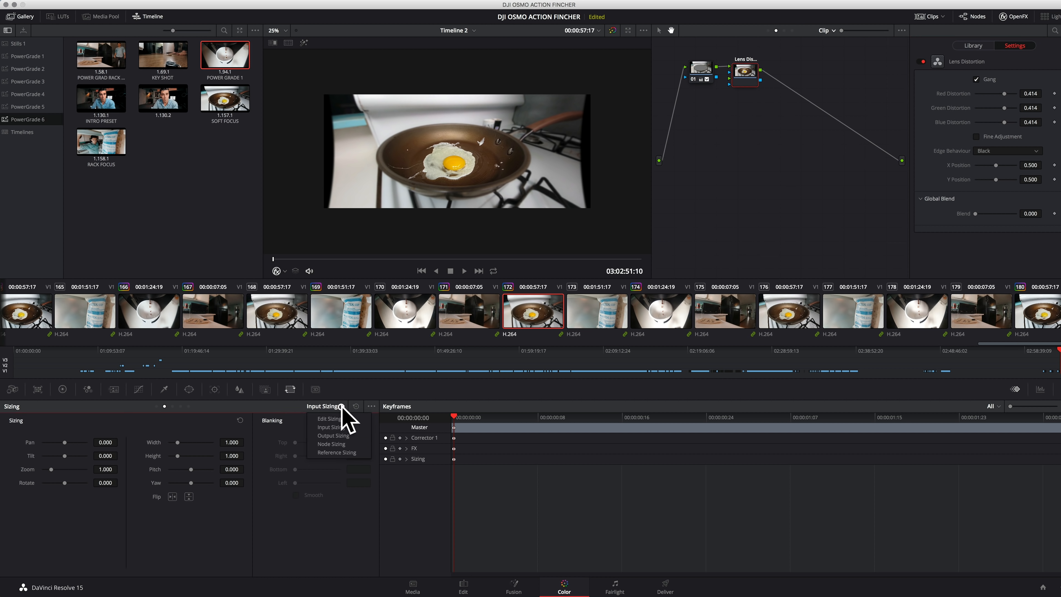
click(334, 435)
drag(107, 470, 123, 471)
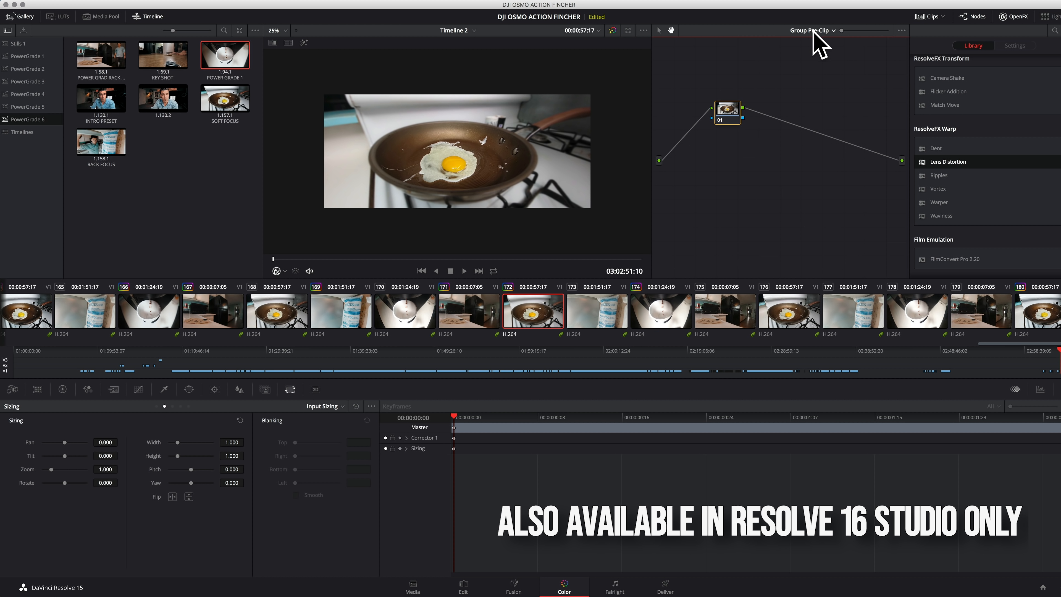
Switch the node graph back to the clip's nodes and select node 01
click(833, 31)
click(805, 51)
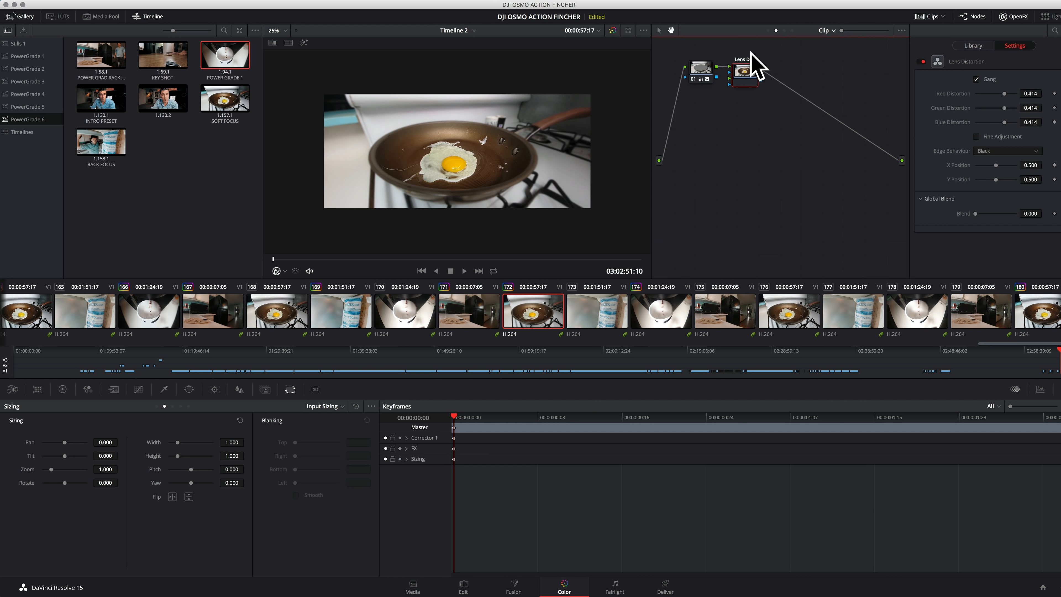
click(701, 71)
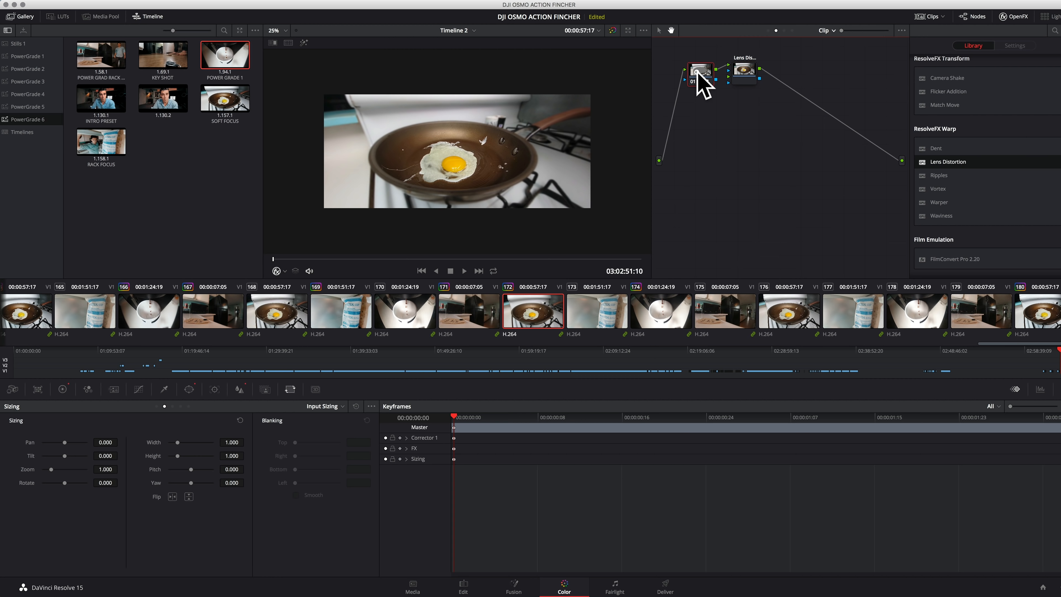
On the Edit page, set the egg pan clip's attributes to 2x Super Scale with High noise reduction
click(463, 588)
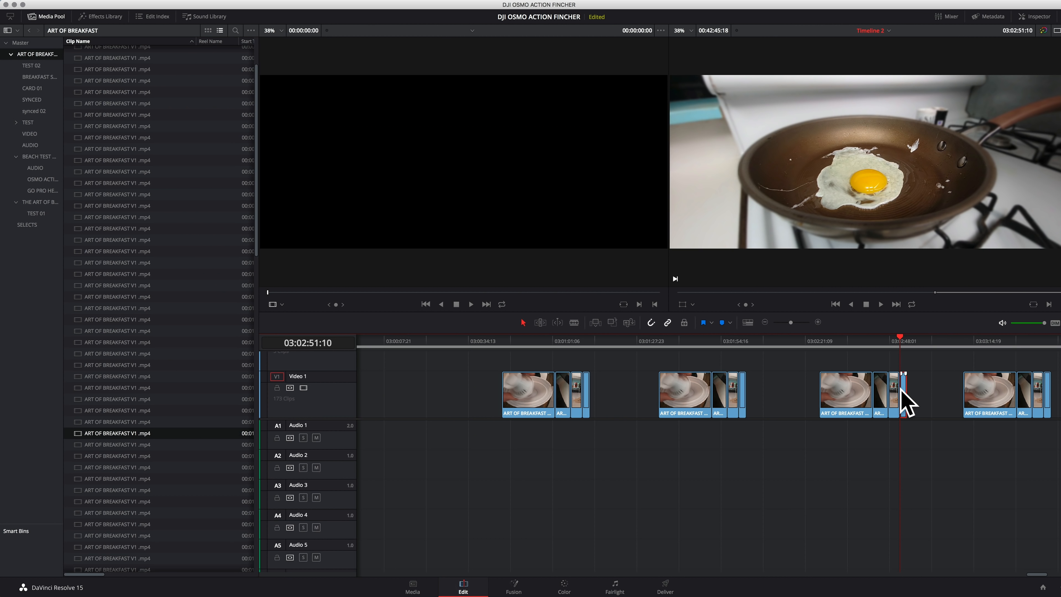
right_click(902, 389)
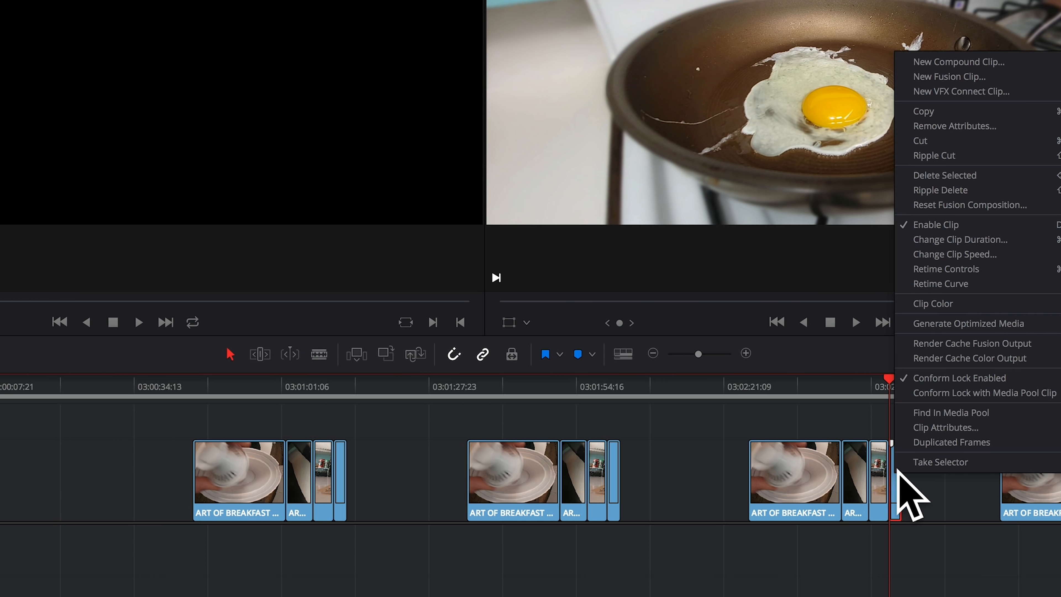
click(926, 364)
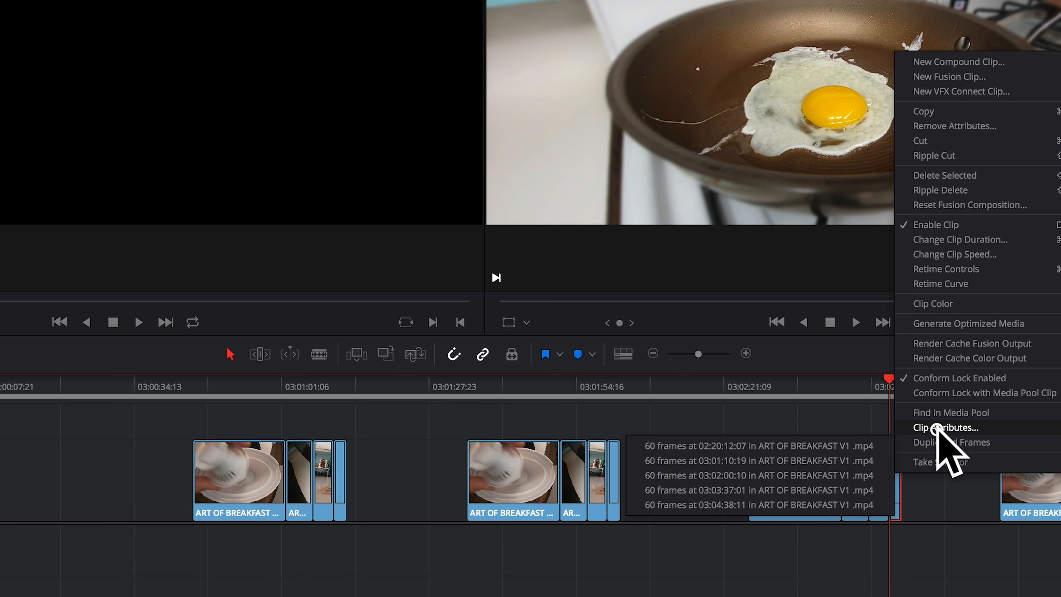
click(937, 428)
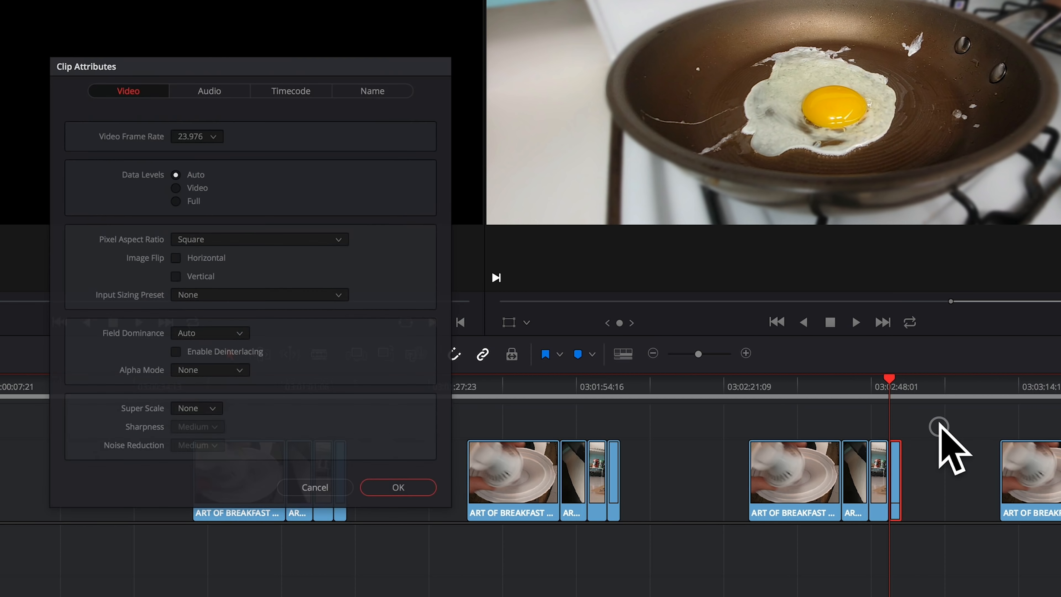
click(188, 423)
click(178, 459)
click(201, 464)
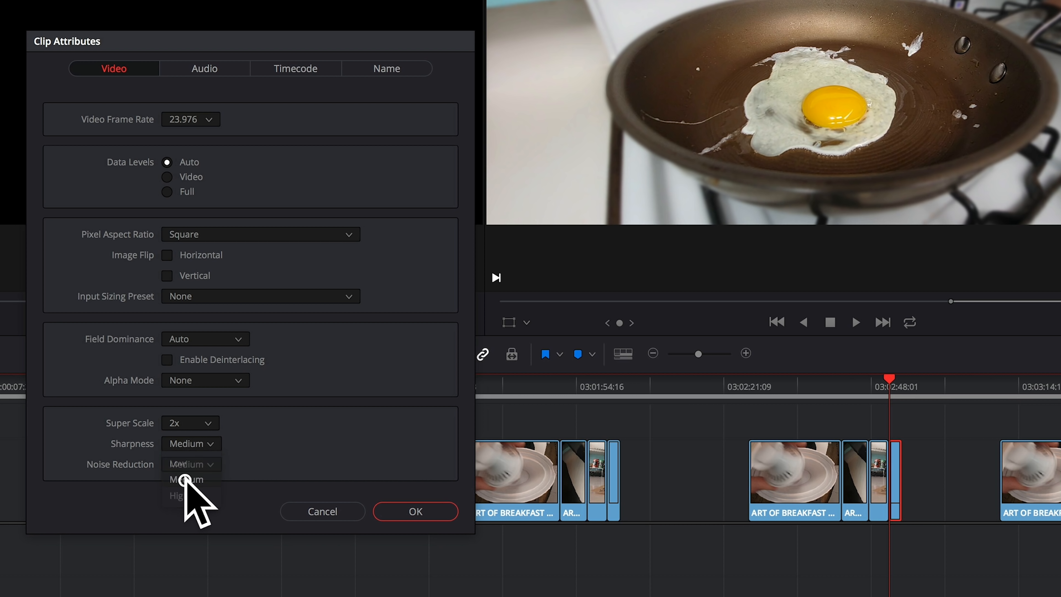
click(177, 496)
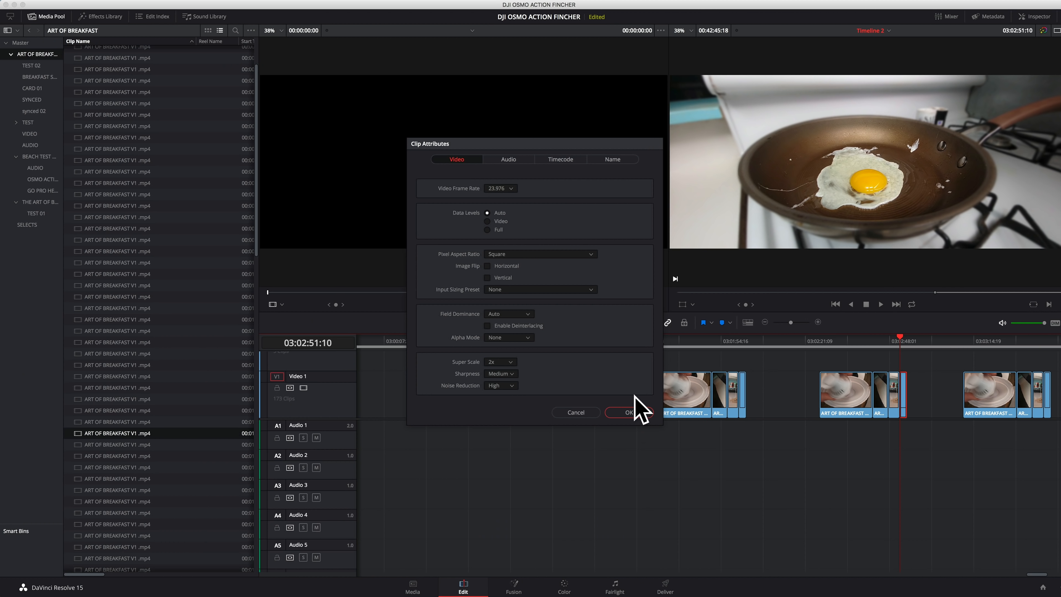
click(629, 413)
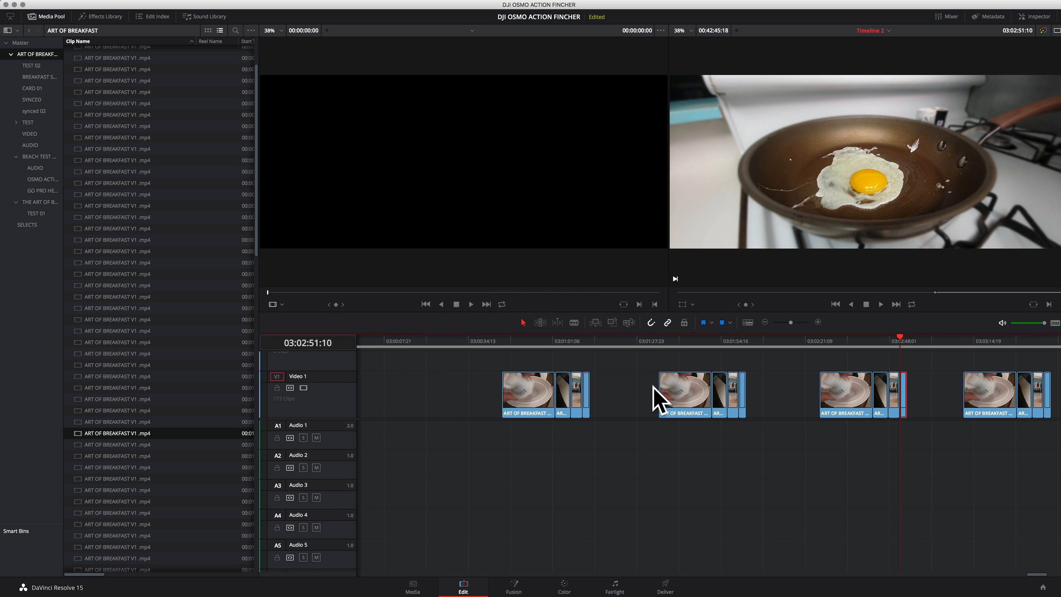
Return to the Color page and play the super-scaled egg pan clip in short stretches to check its playback
click(563, 583)
key(space)
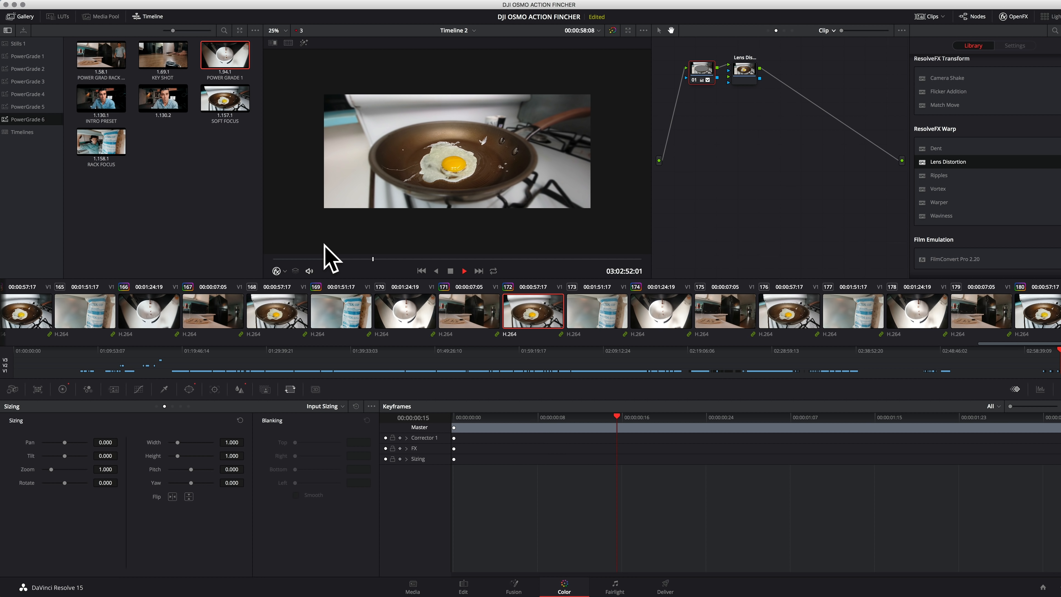
key(space)
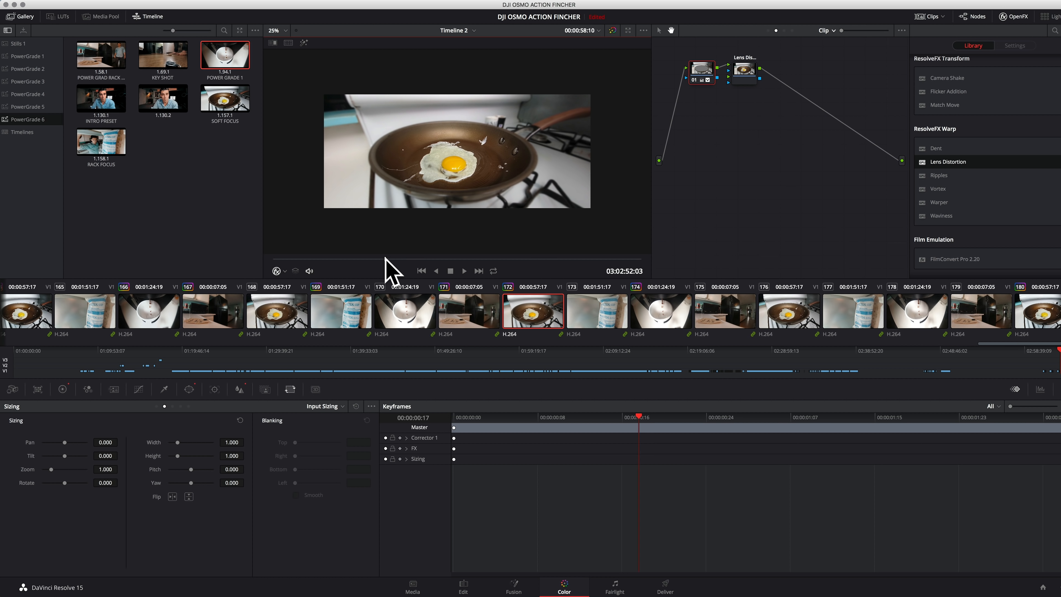
key(space)
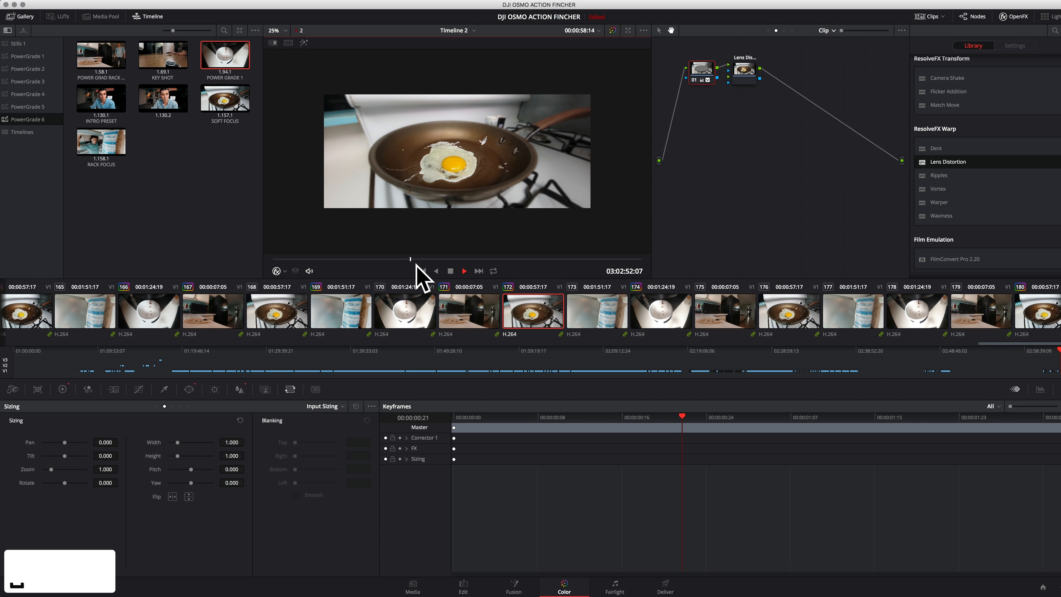
key(space)
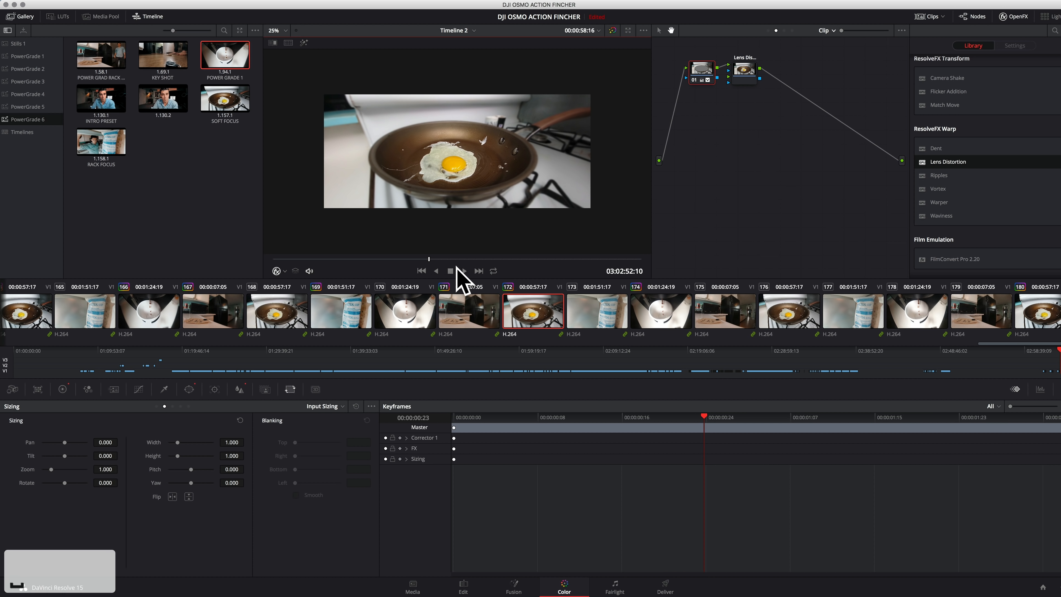
scroll(504, 144, up, 2)
scroll(506, 149, down, 3)
key(space)
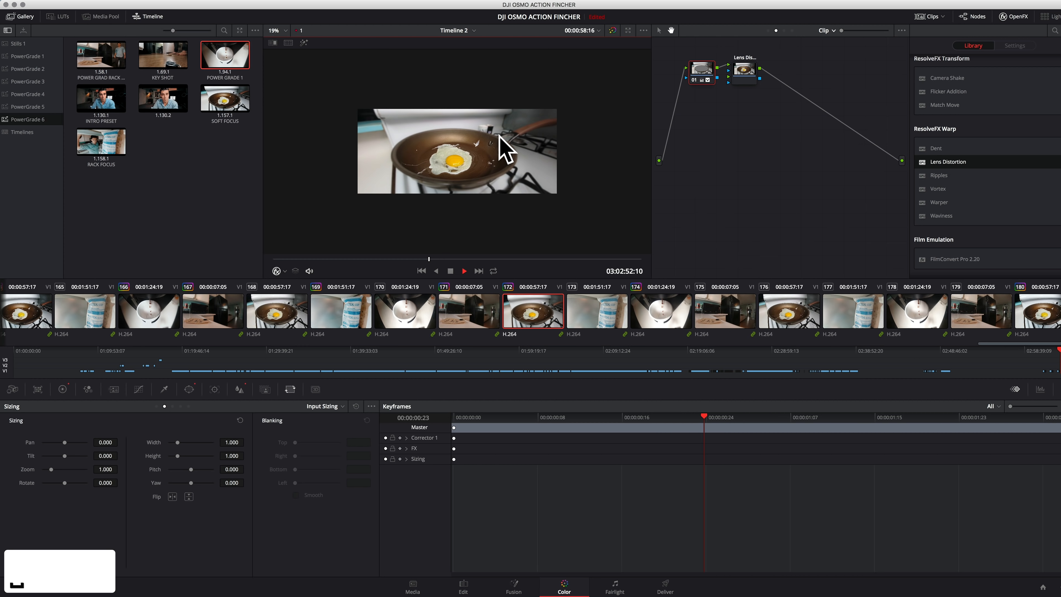